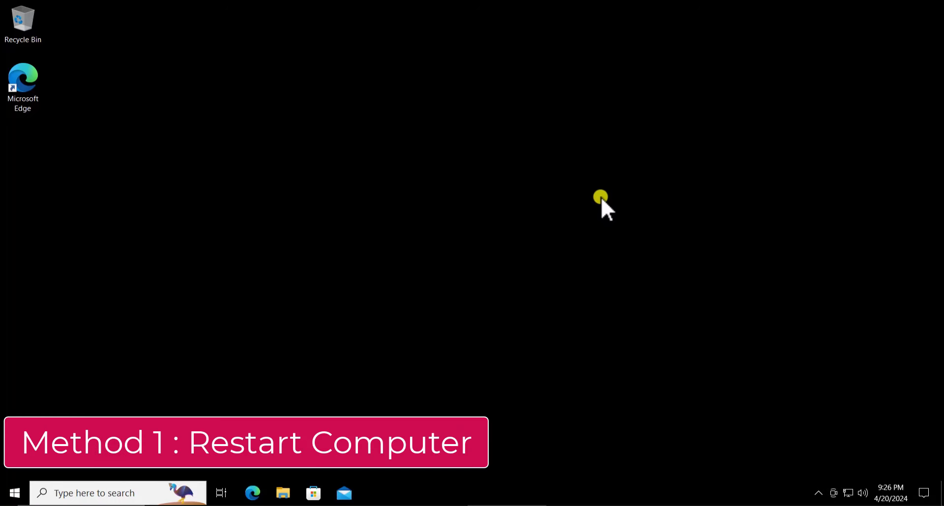
# Bring up the computer's power options to locate Restart, and dismiss them without restarting.
pyautogui.click(14, 494)
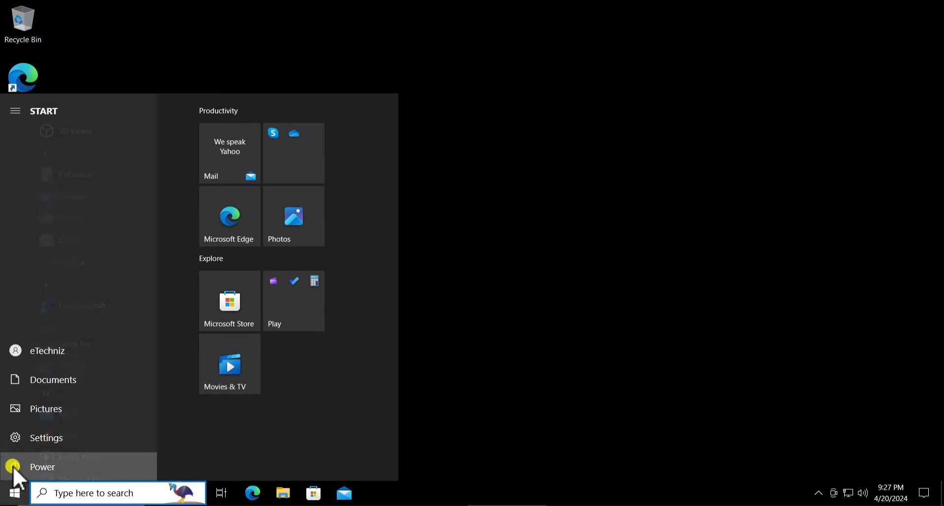
pyautogui.click(13, 467)
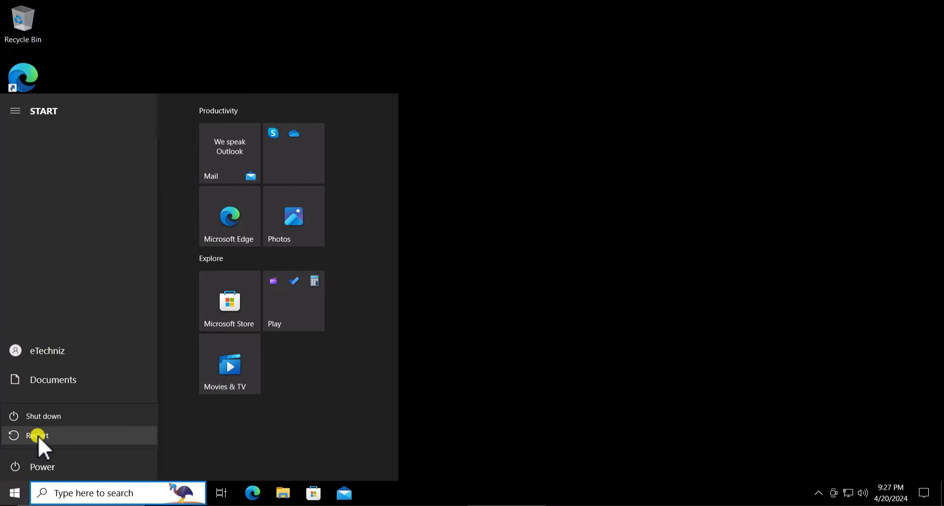
pyautogui.click(646, 263)
pyautogui.click(646, 263)
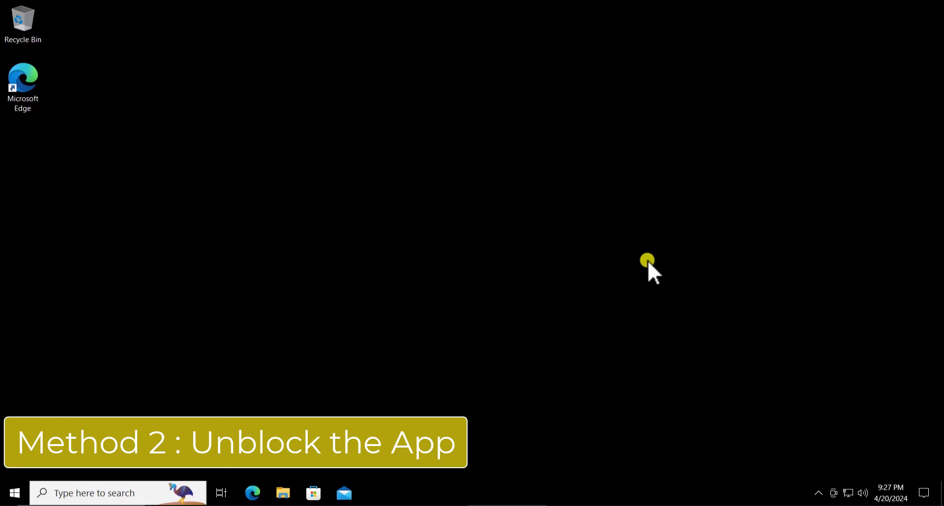
# Check the General properties of the Microsoft Edge desktop shortcut for an Unblock option, and cancel the properties.
pyautogui.click(17, 95)
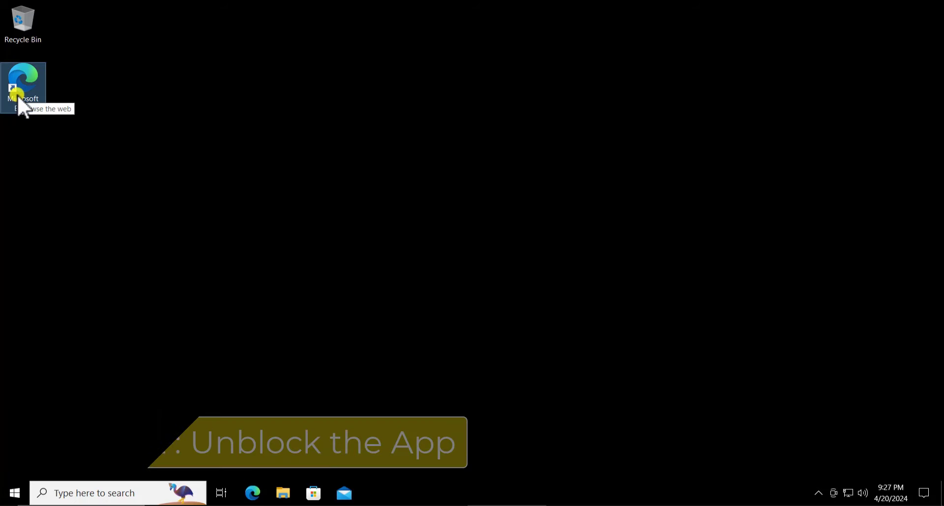
pyautogui.rightClick(18, 95)
pyautogui.click(127, 370)
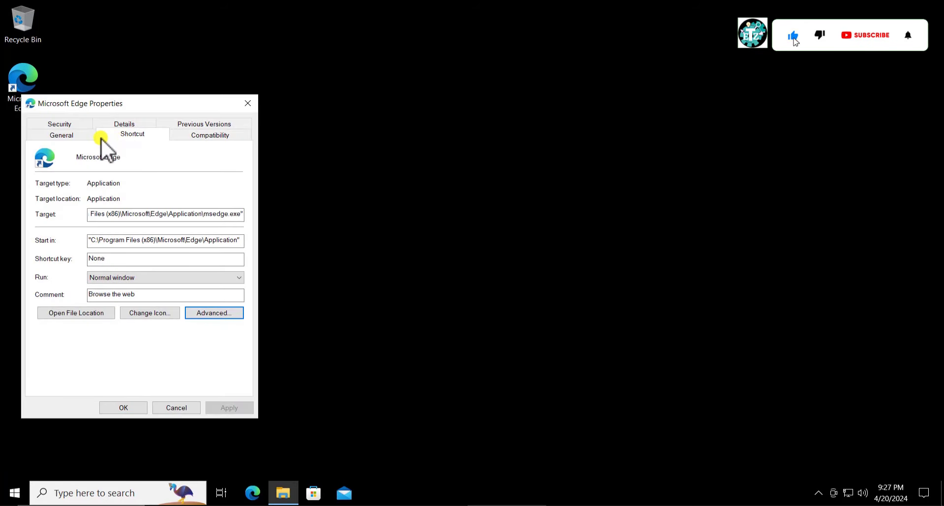
pyautogui.click(53, 136)
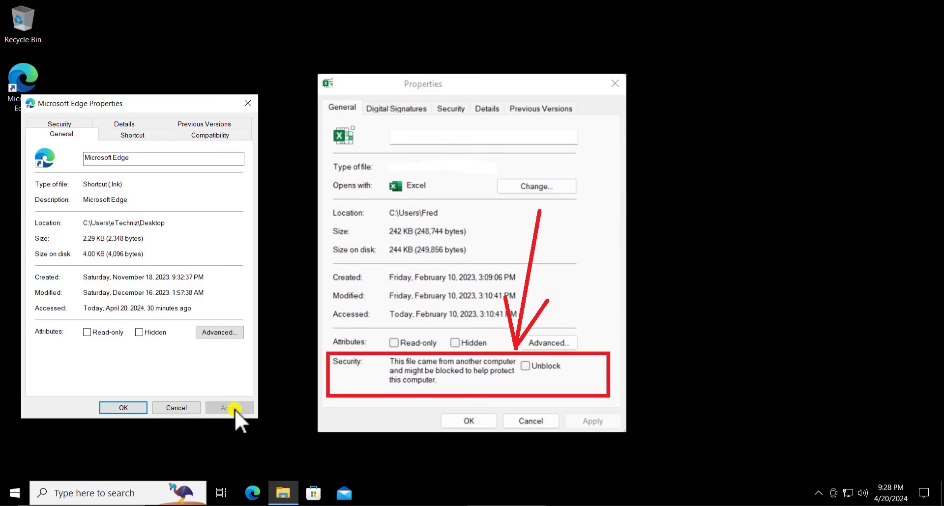
pyautogui.click(176, 408)
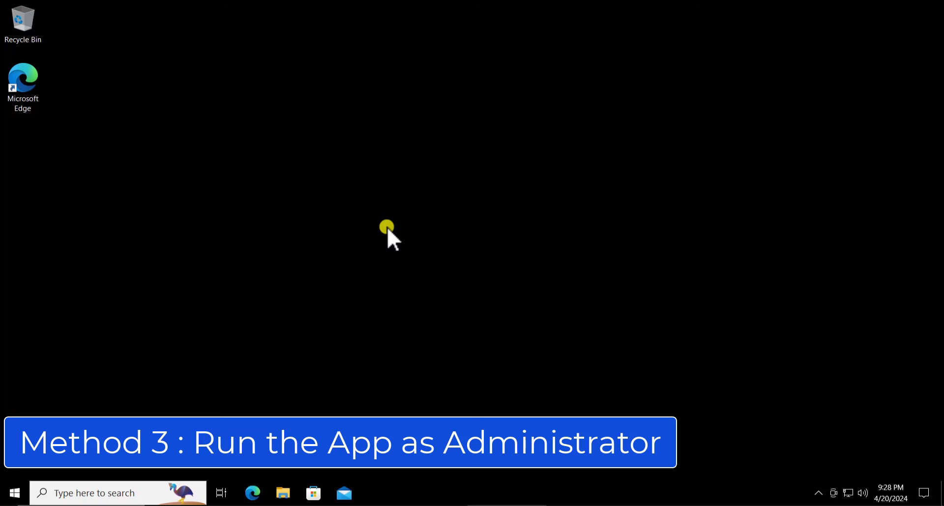
# Check the Run as administrator option in the Microsoft Edge shortcut's advanced properties, and close the properties.
pyautogui.rightClick(18, 85)
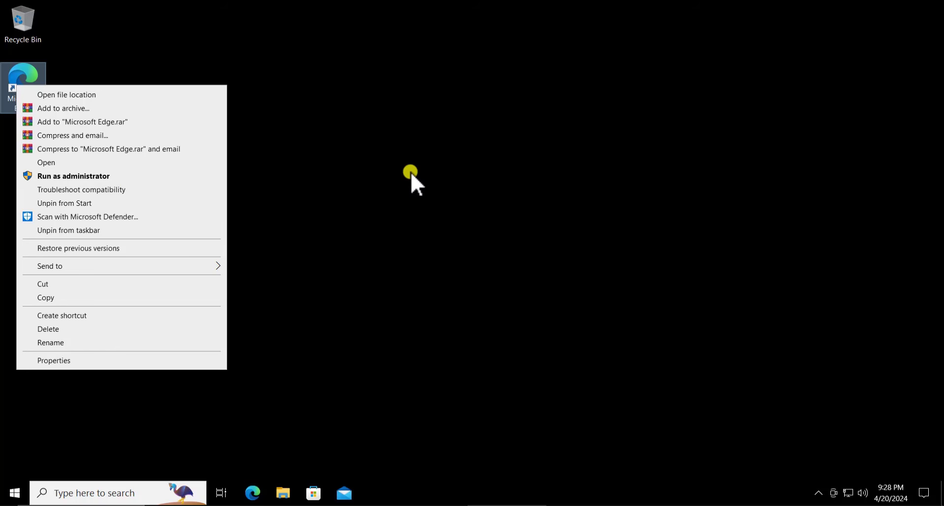
pyautogui.click(410, 172)
pyautogui.click(15, 83)
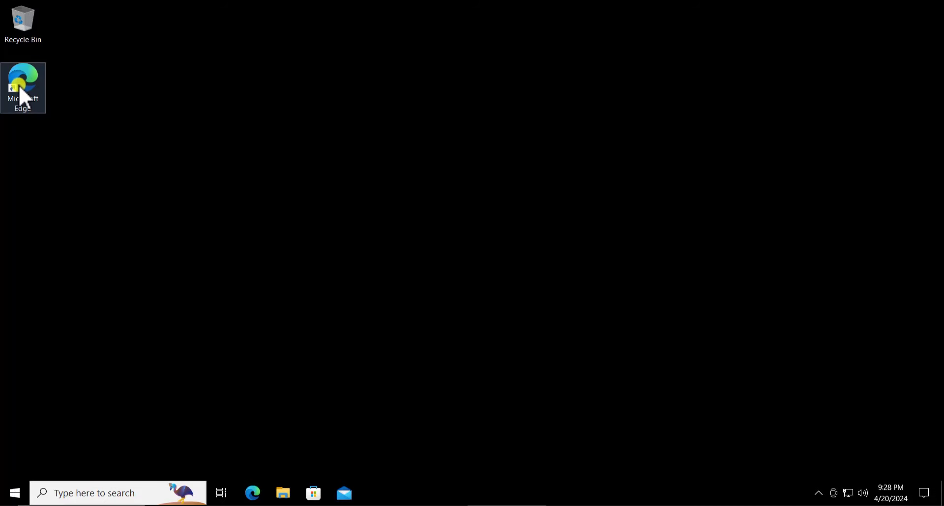
pyautogui.rightClick(20, 85)
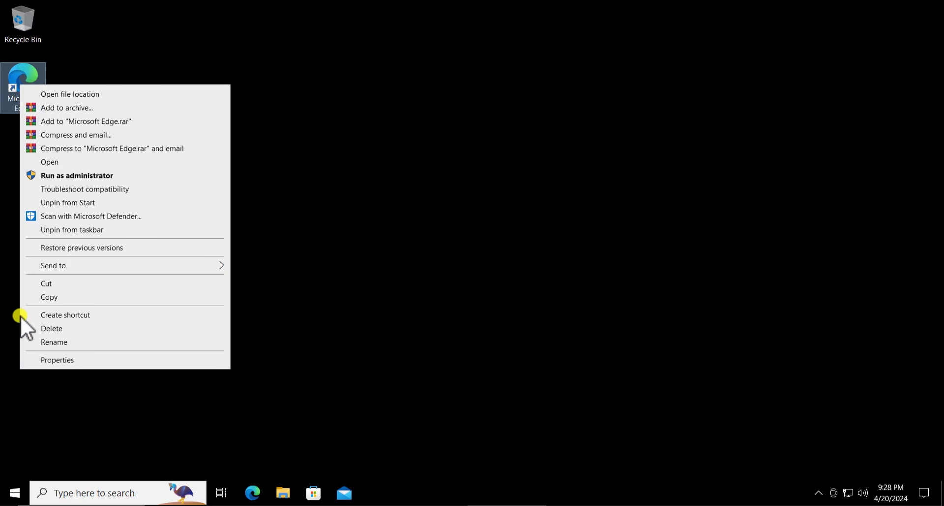
pyautogui.click(87, 361)
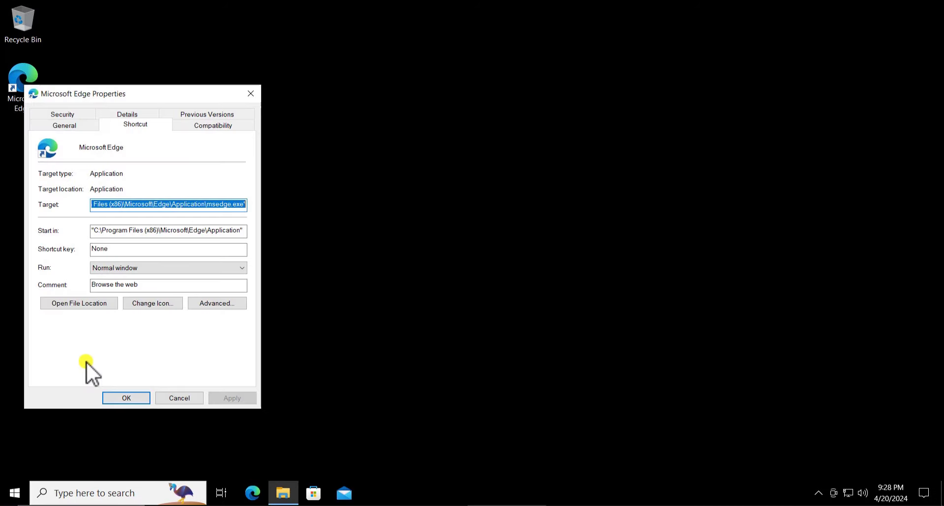
pyautogui.click(219, 307)
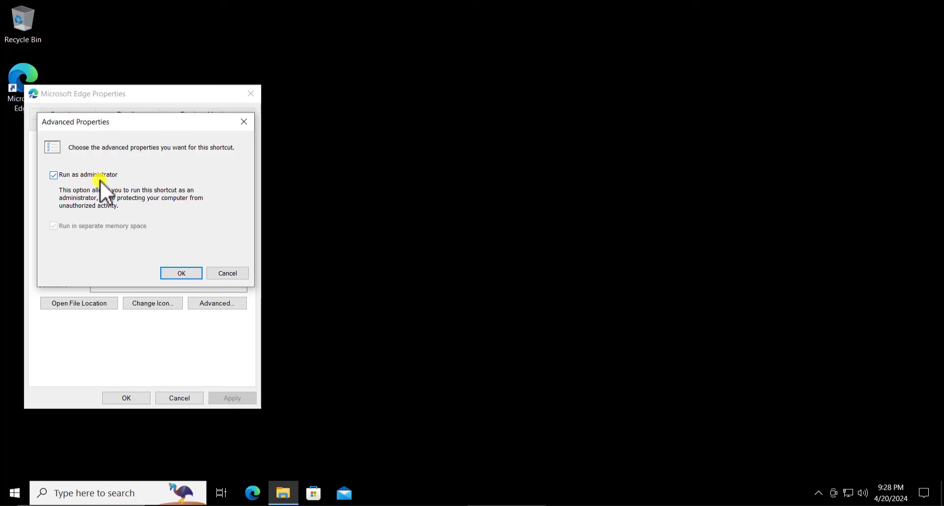
pyautogui.click(175, 273)
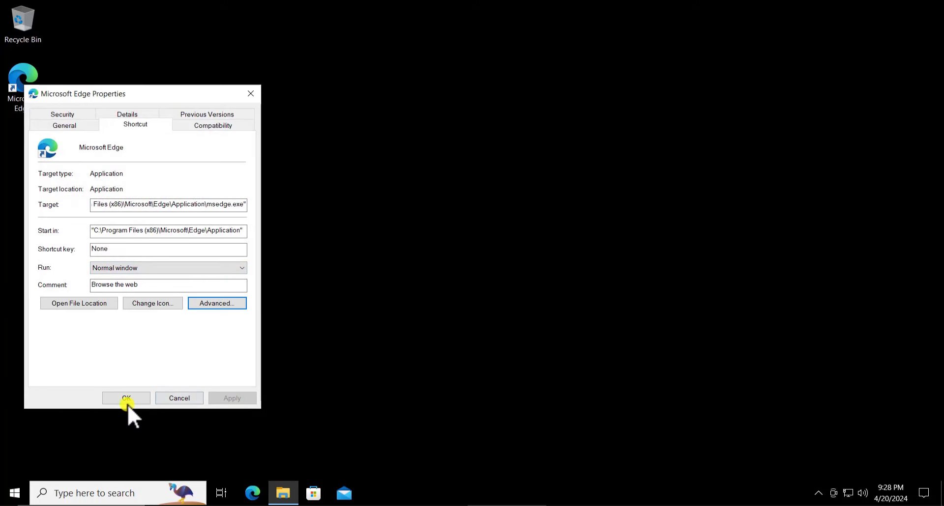
pyautogui.click(173, 400)
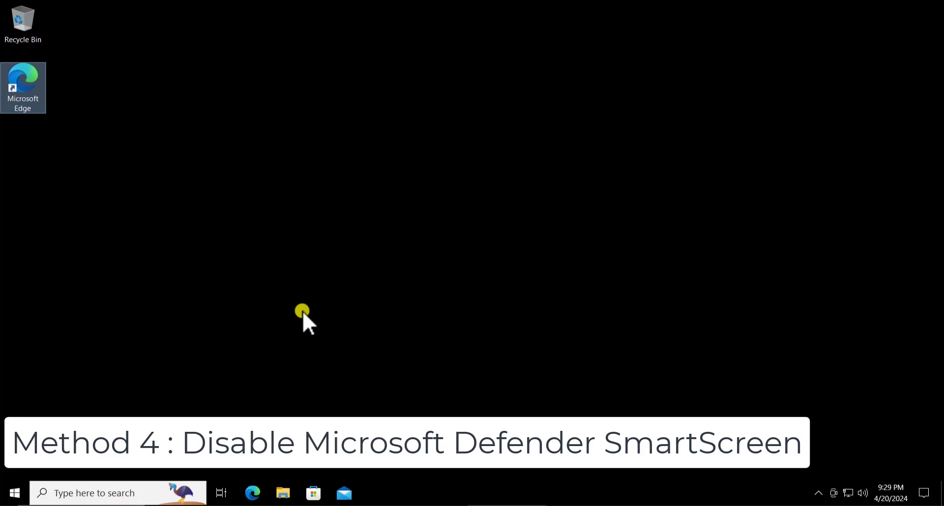
# Open Windows Security and go to the Reputation-based protection settings of App & browser control.
pyautogui.click(88, 493)
pyautogui.write('windows')
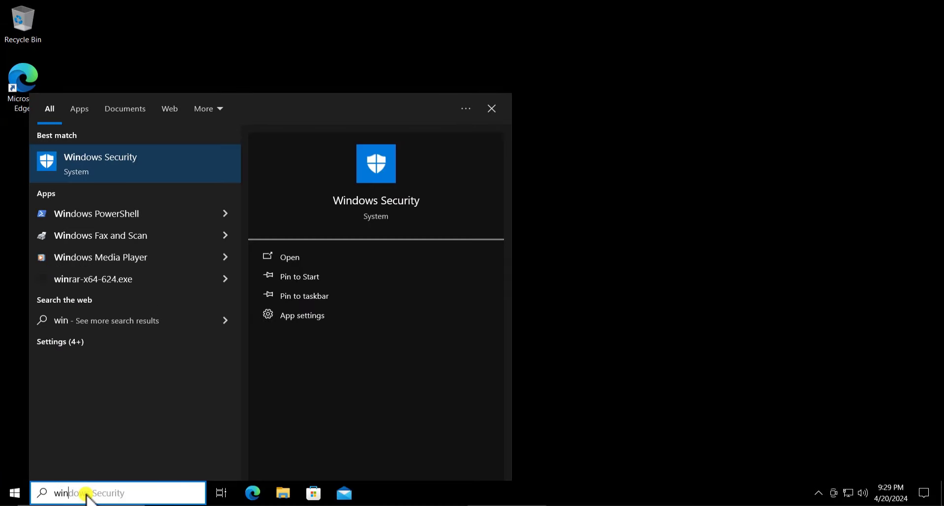
pyautogui.click(297, 262)
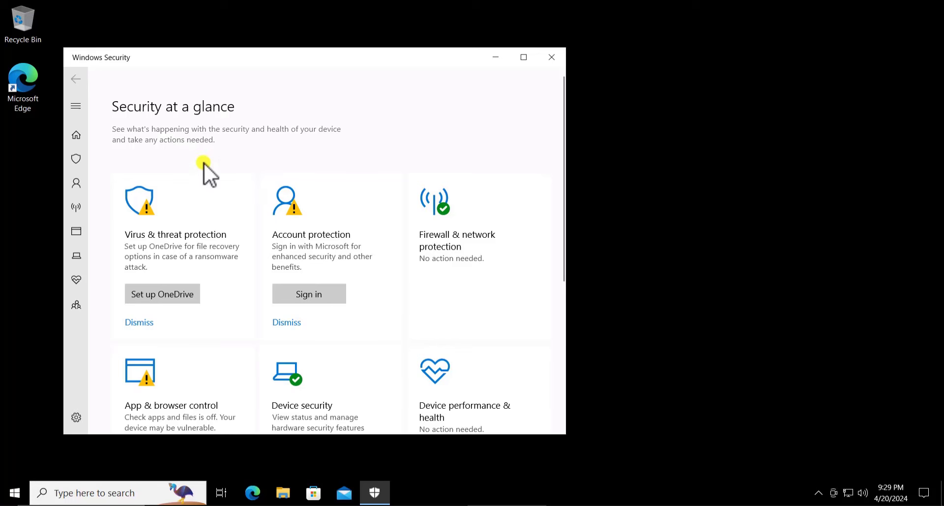
pyautogui.click(73, 106)
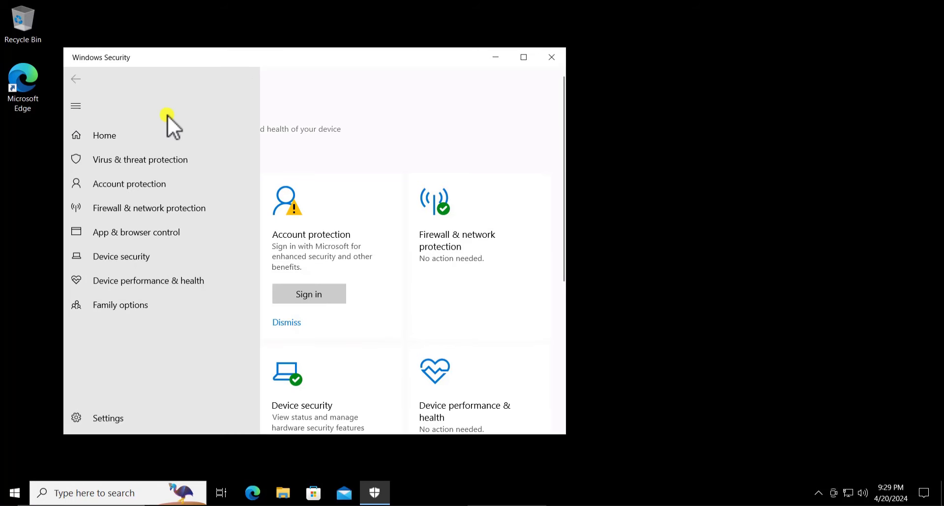
pyautogui.click(108, 235)
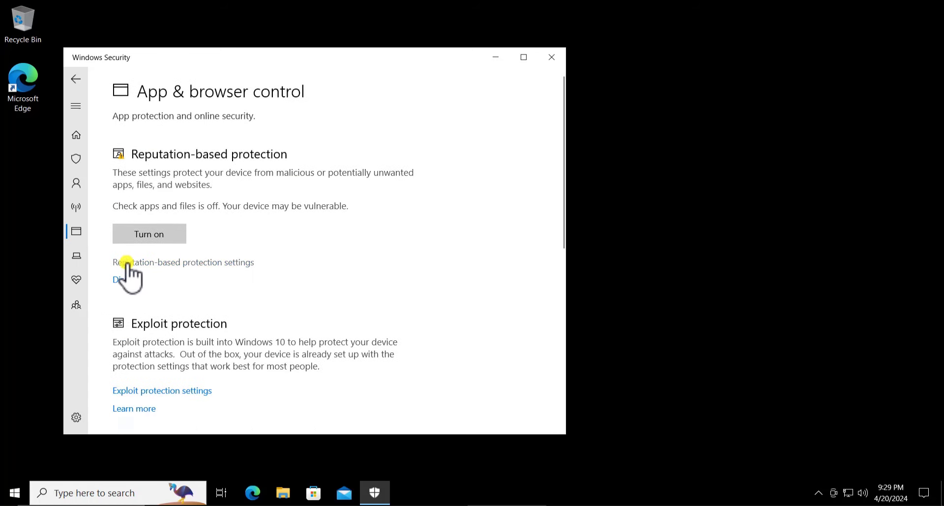
pyautogui.click(231, 264)
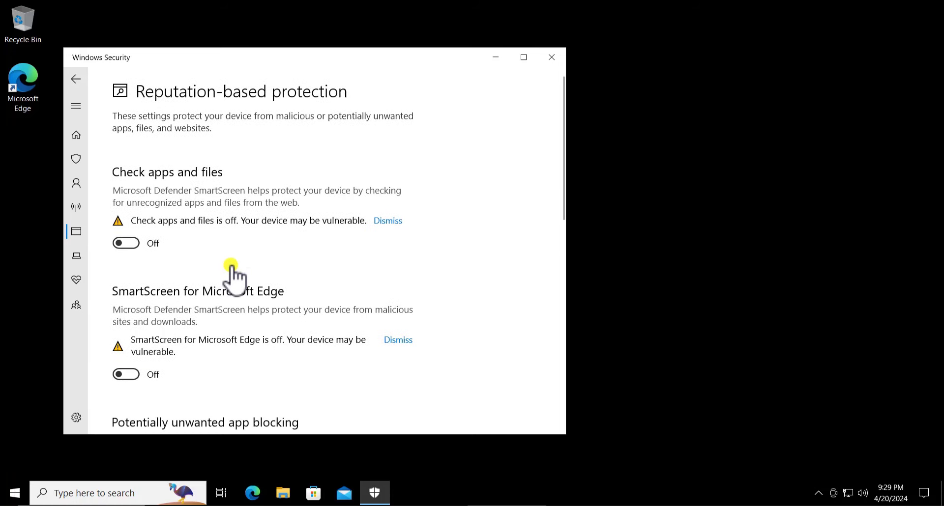
# Review the SmartScreen and potentially unwanted app blocking switches down to Microsoft Store apps, and close Windows Security.
pyautogui.scroll(-3, 194, 256)
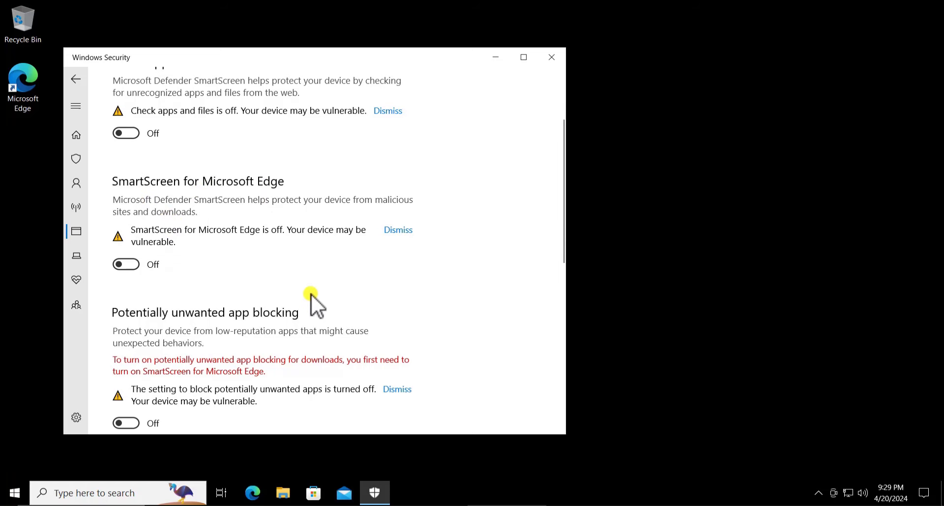
pyautogui.scroll(-3, 310, 294)
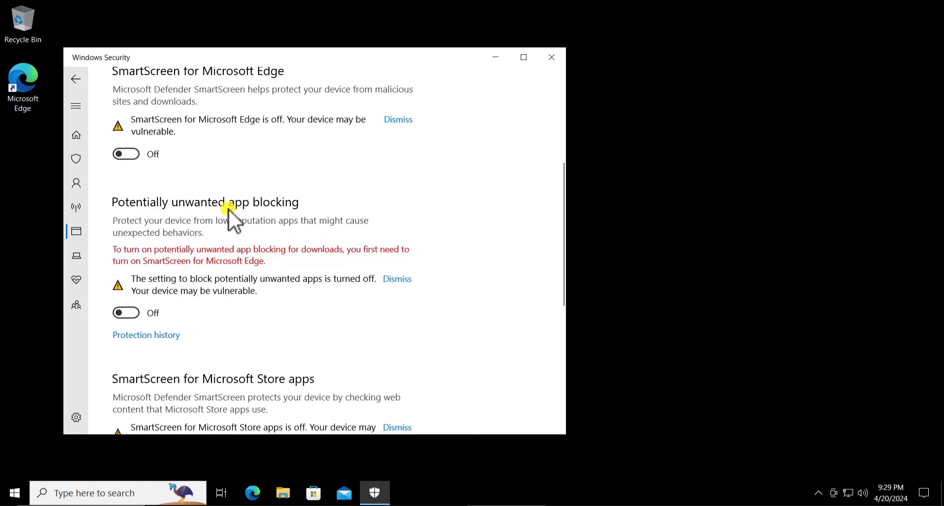
pyautogui.scroll(-3, 185, 282)
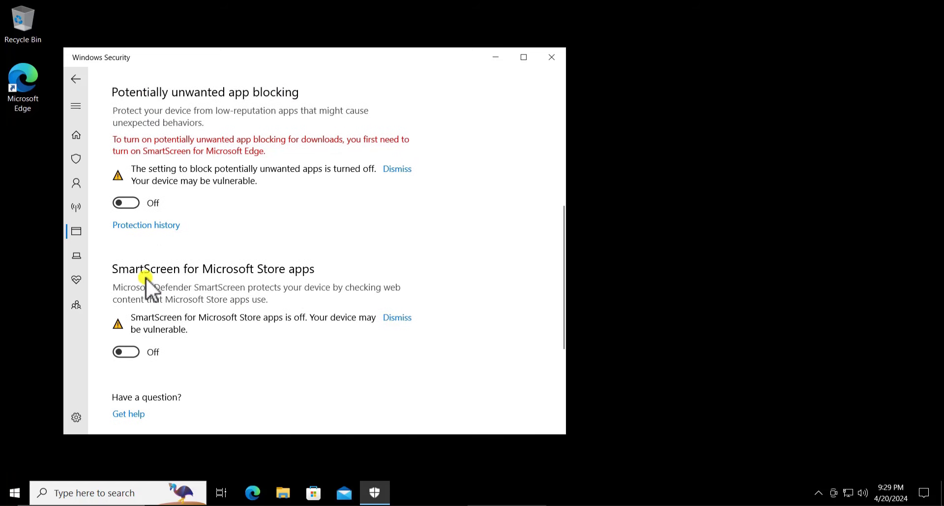
pyautogui.scroll(-5, 252, 339)
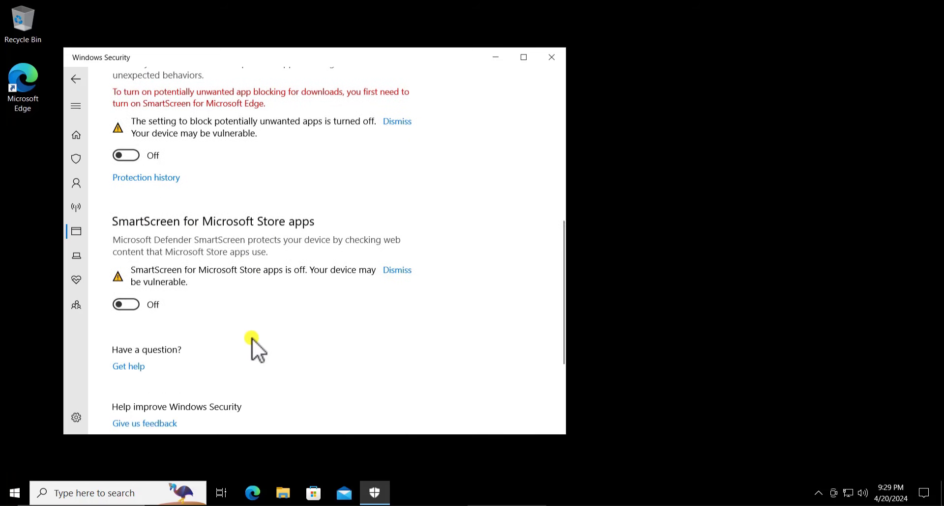
pyautogui.click(549, 62)
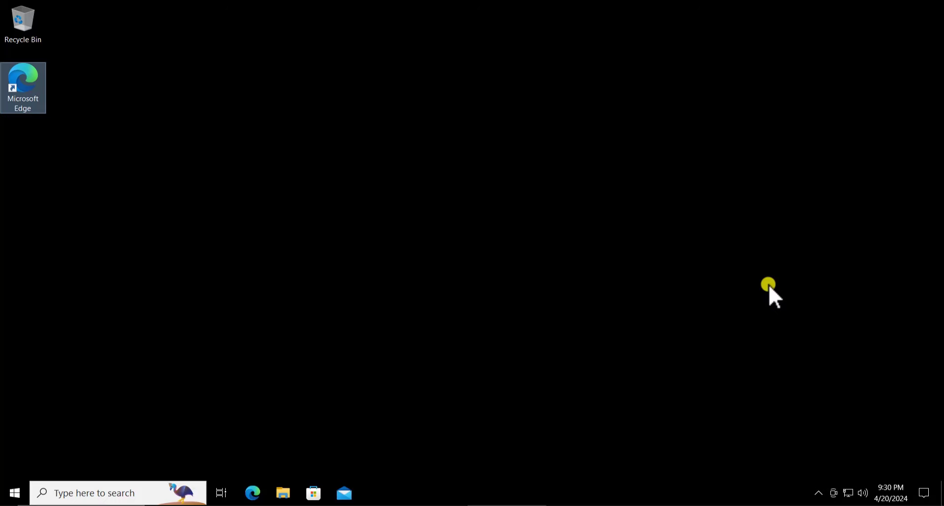
# Reopen Windows Security from its hidden notification icon and open the management settings for Virus & threat protection.
pyautogui.click(816, 494)
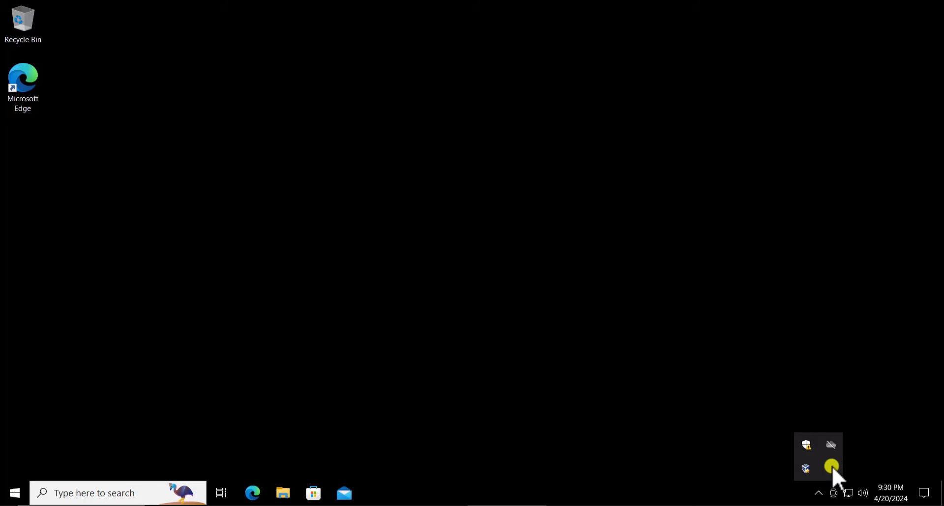
pyautogui.click(807, 444)
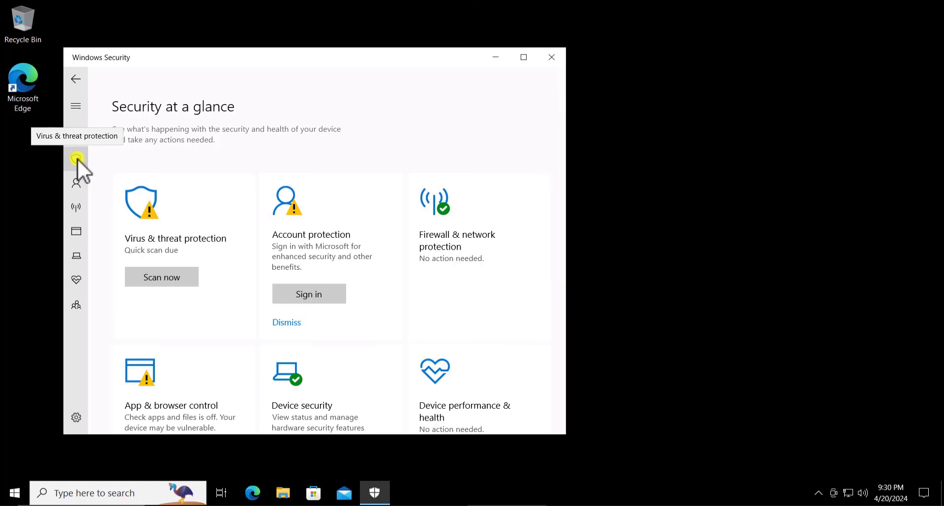
pyautogui.click(77, 159)
pyautogui.scroll(-1, 236, 402)
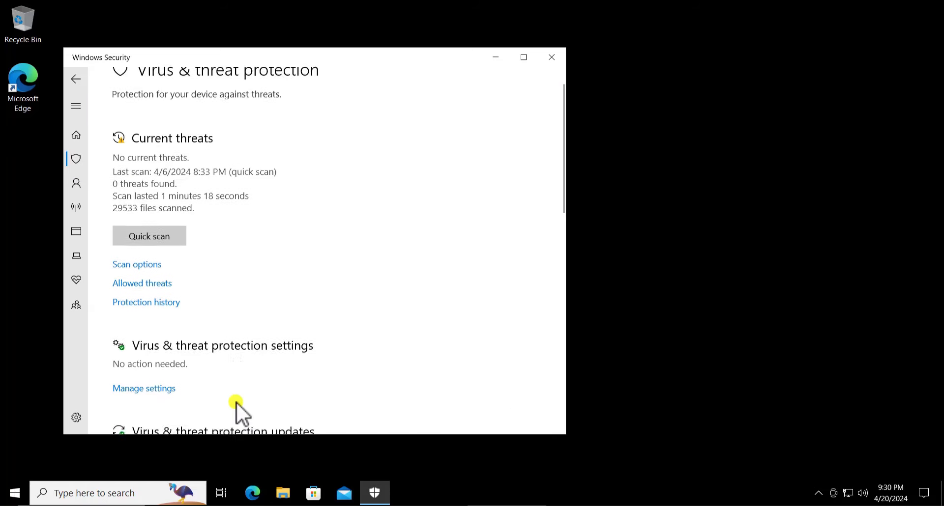
pyautogui.scroll(-4, 236, 402)
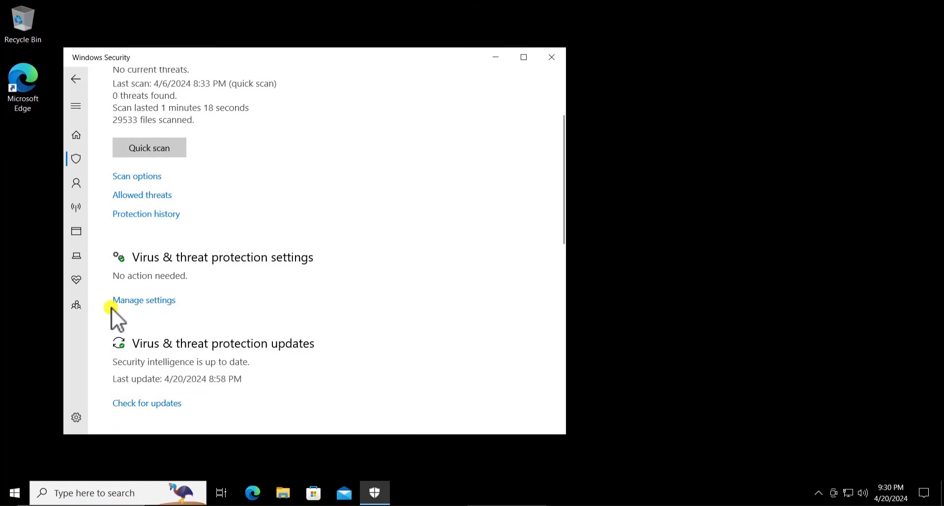
pyautogui.click(163, 300)
# Review the real-time, cloud-delivered, sample submission and Tamper Protection switches, and close Windows Security.
pyautogui.scroll(-2, 295, 212)
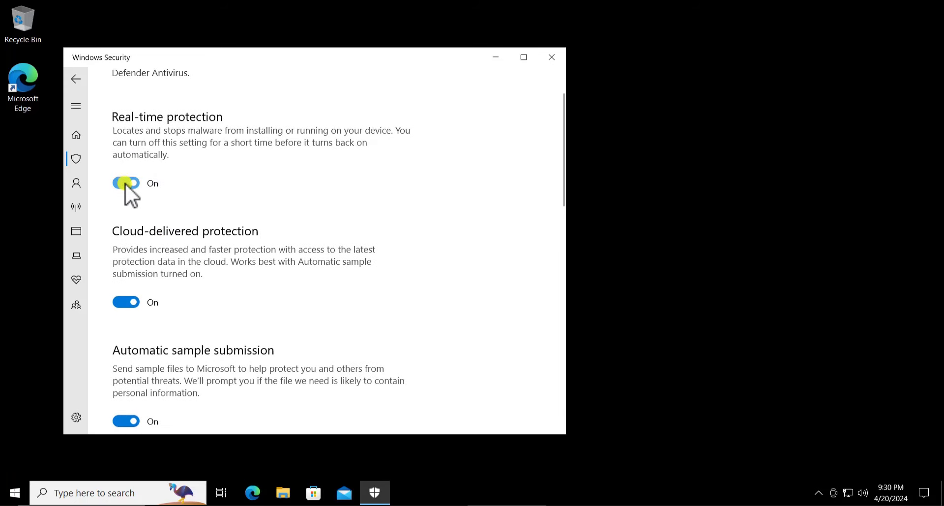
pyautogui.scroll(-4, 148, 363)
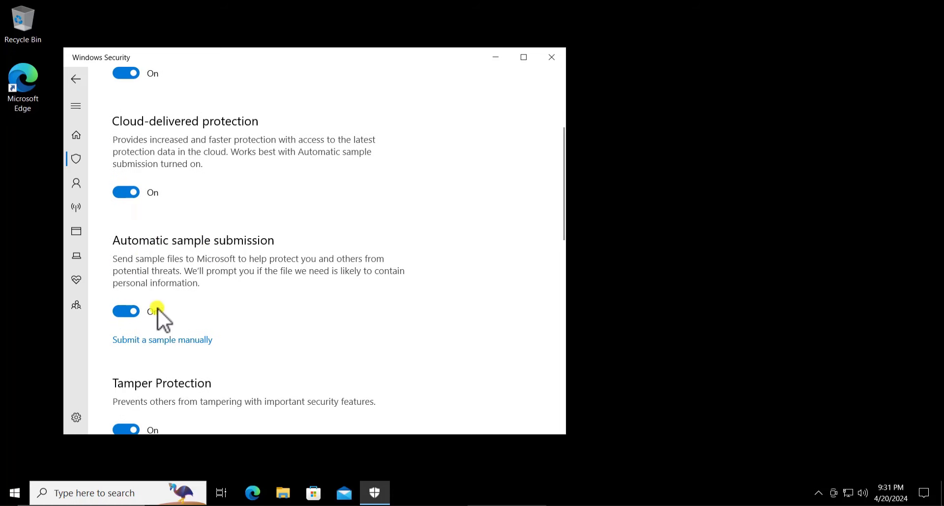
pyautogui.scroll(-4, 135, 277)
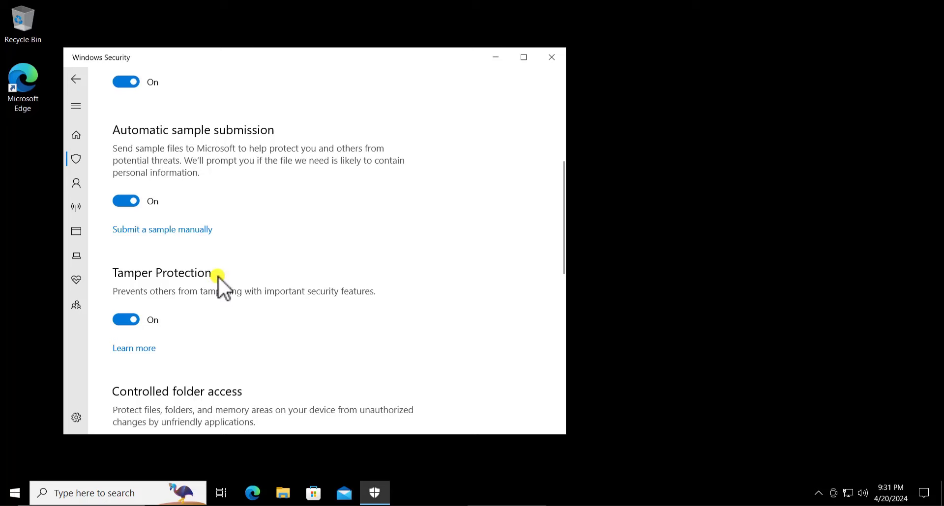
pyautogui.scroll(-12, 299, 349)
pyautogui.click(551, 57)
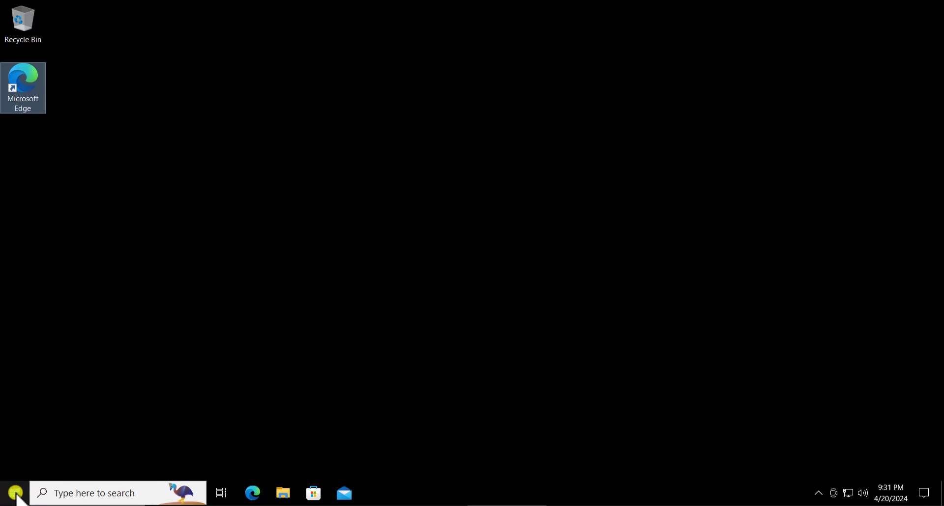
# Search Windows for cmd and launch Command Prompt as administrator.
pyautogui.click(79, 491)
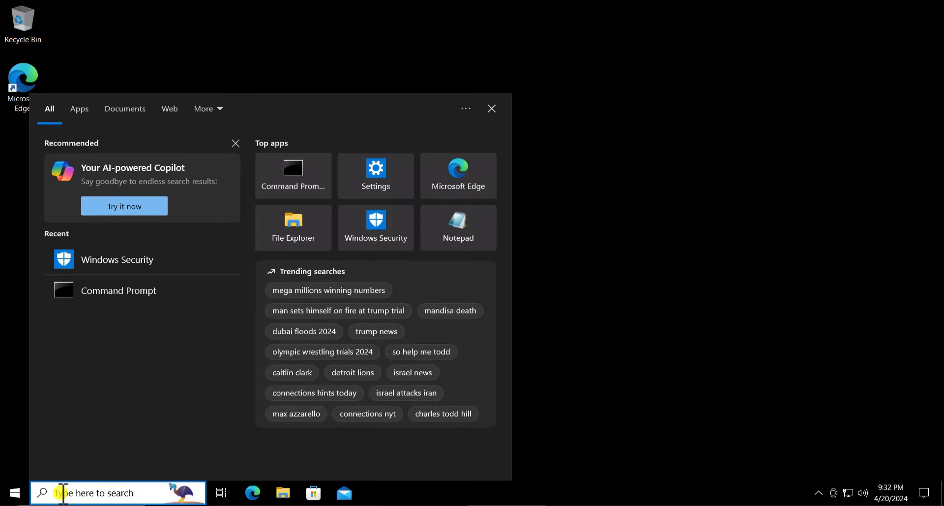
pyautogui.write('cmd')
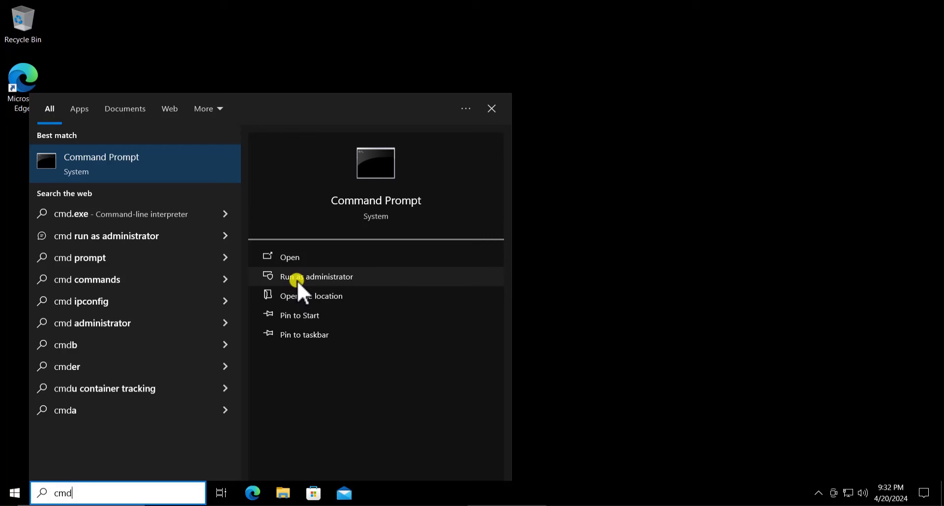
pyautogui.click(355, 276)
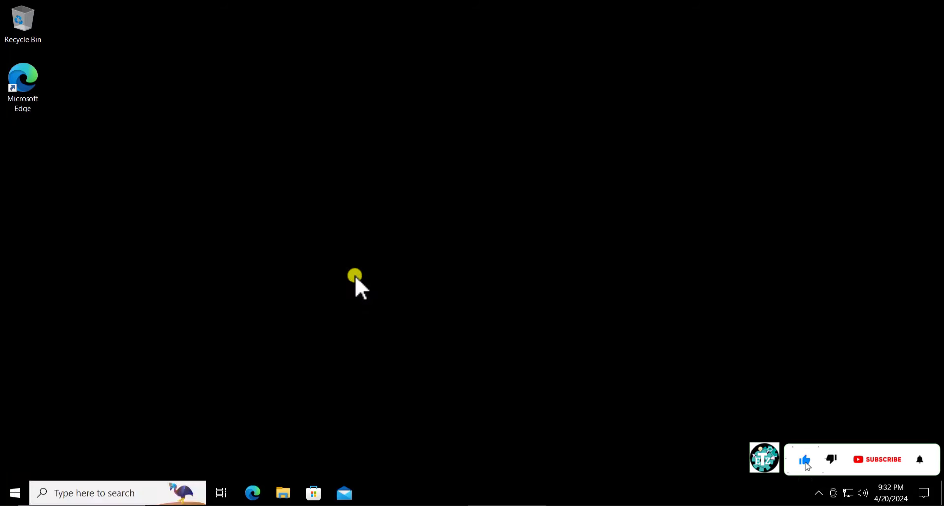
# Allow the elevation request and try to enable the built-in administrator account with "net user adminstrator /active:yes".
pyautogui.click(370, 326)
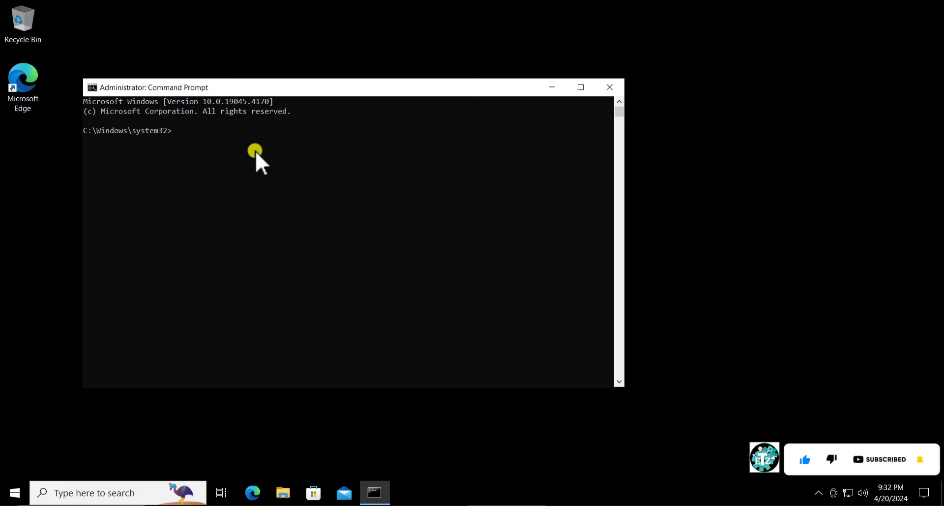
pyautogui.write('net ')
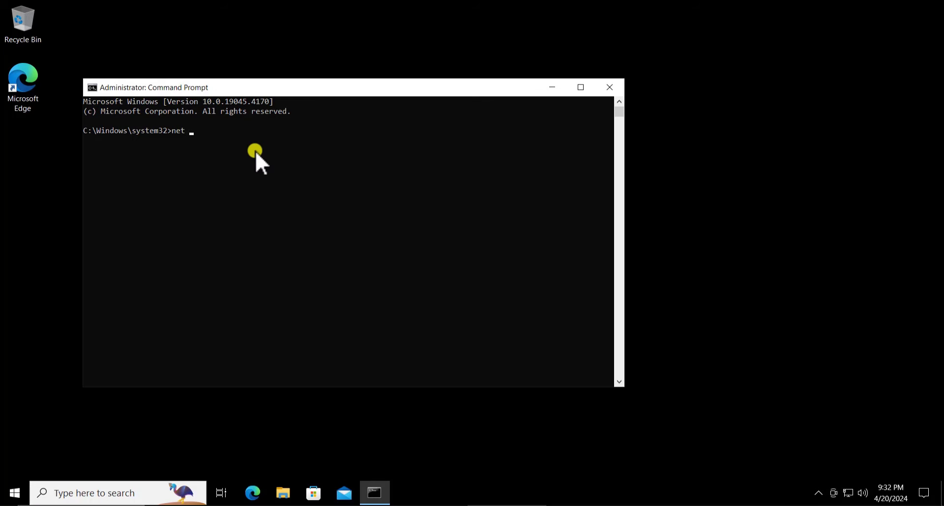
pyautogui.write('user adminstrator /active:yes')
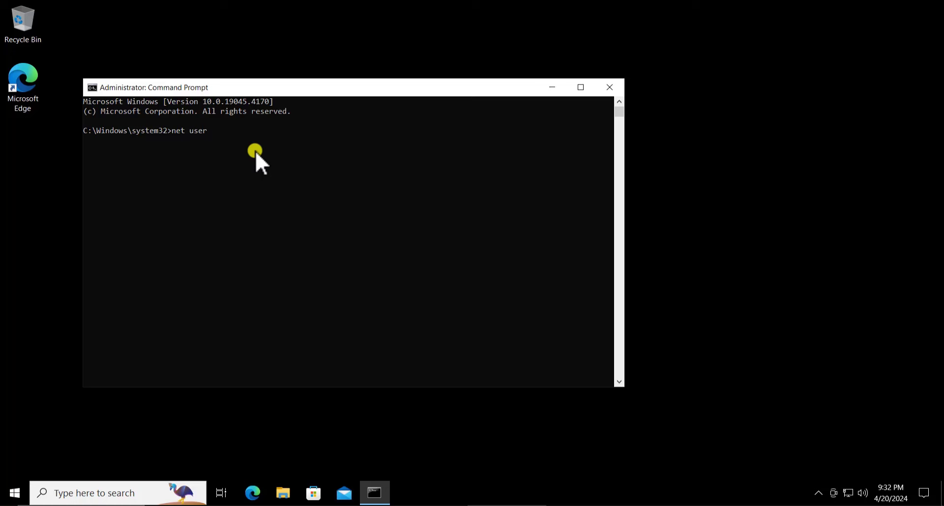
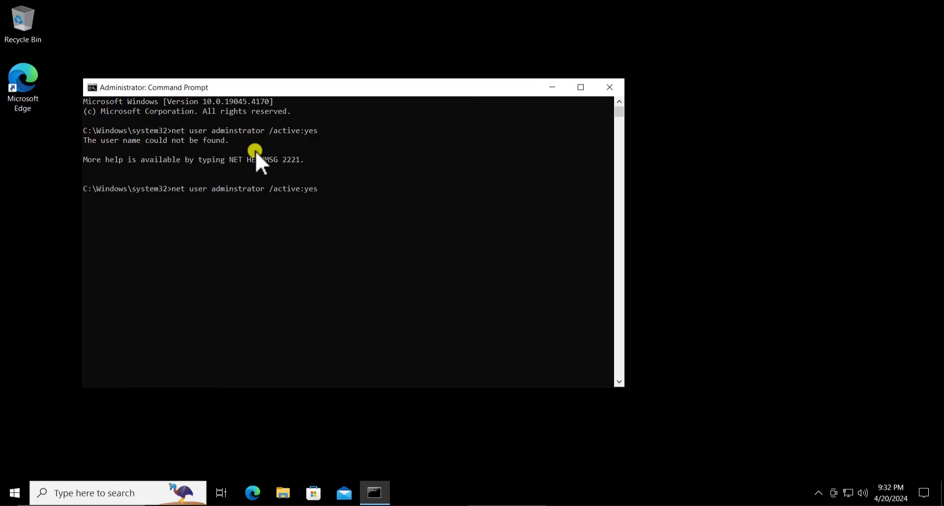
# Correct the account name in the repeated command and run "net user administrator /active:yes".
pyautogui.press('Left')
pyautogui.press('Left')
pyautogui.press('Left')
pyautogui.press('Left')
pyautogui.press('Left')
pyautogui.press('Left')
pyautogui.press('Left')
pyautogui.press('Left')
pyautogui.press('Left')
pyautogui.press('Left')
pyautogui.press('Left')
pyautogui.press('Left')
pyautogui.press('Left')
pyautogui.press('Left')
pyautogui.press('Left')
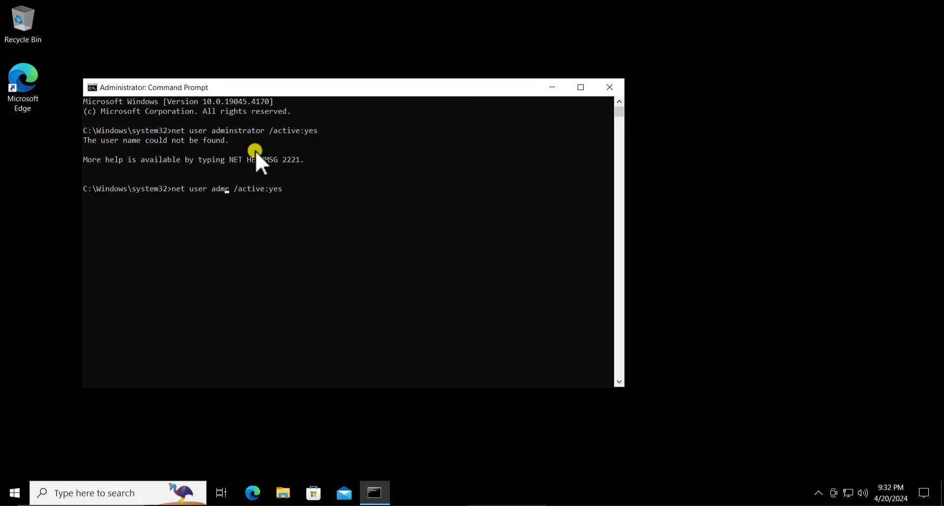
pyautogui.write('inistrator')
pyautogui.press('Return')
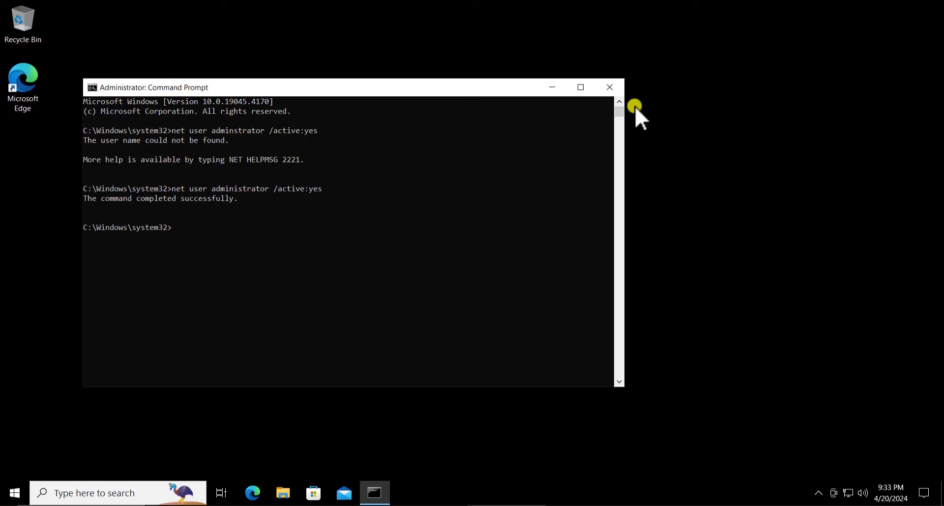
# Close Command Prompt, switch to the built-in Administrator account and submit its sign-in with the password left blank.
pyautogui.click(608, 91)
pyautogui.click(15, 494)
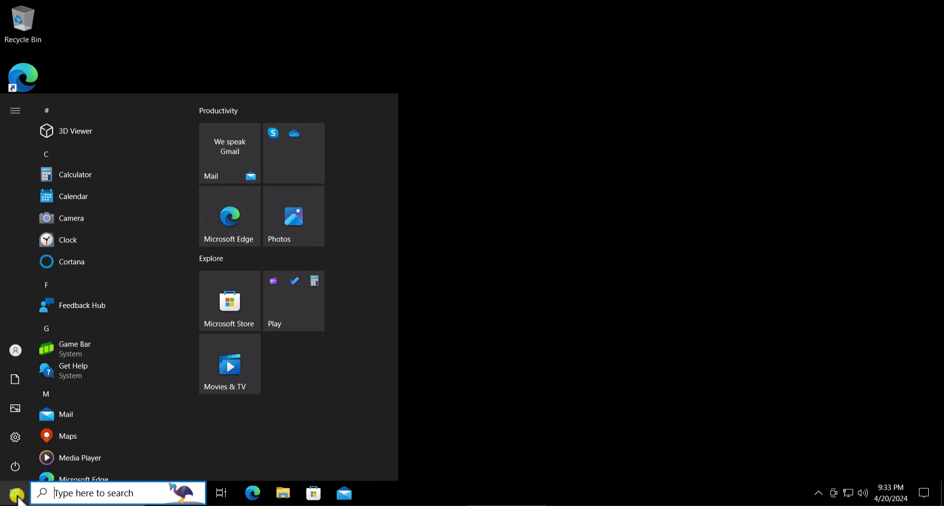
pyautogui.moveTo(19, 356)
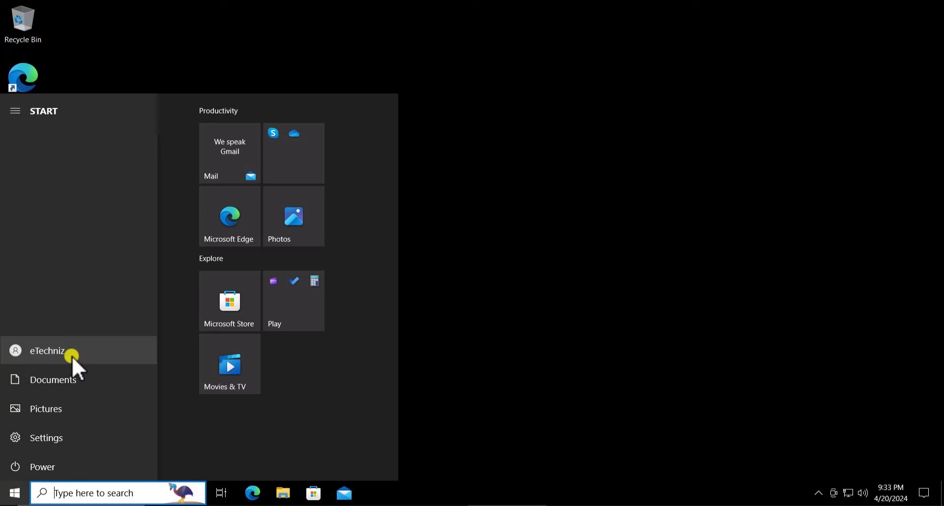
pyautogui.click(35, 352)
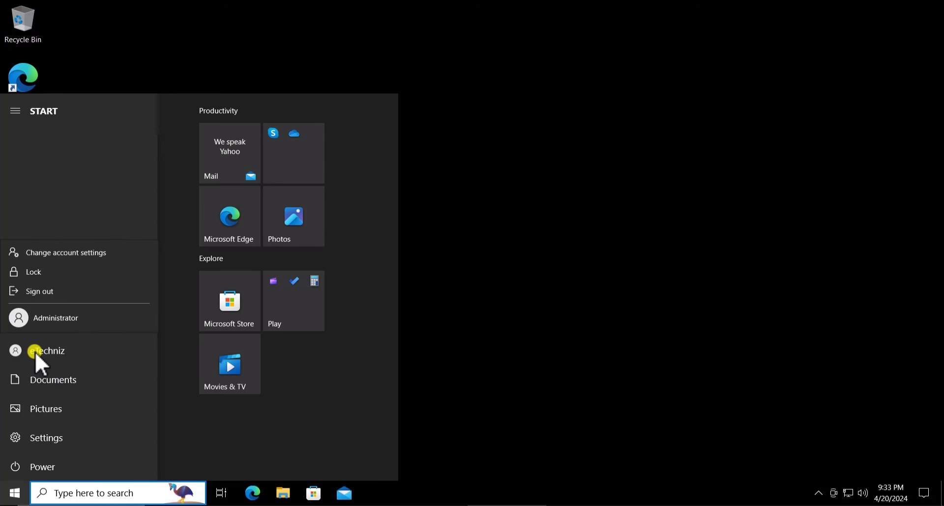
pyautogui.click(54, 319)
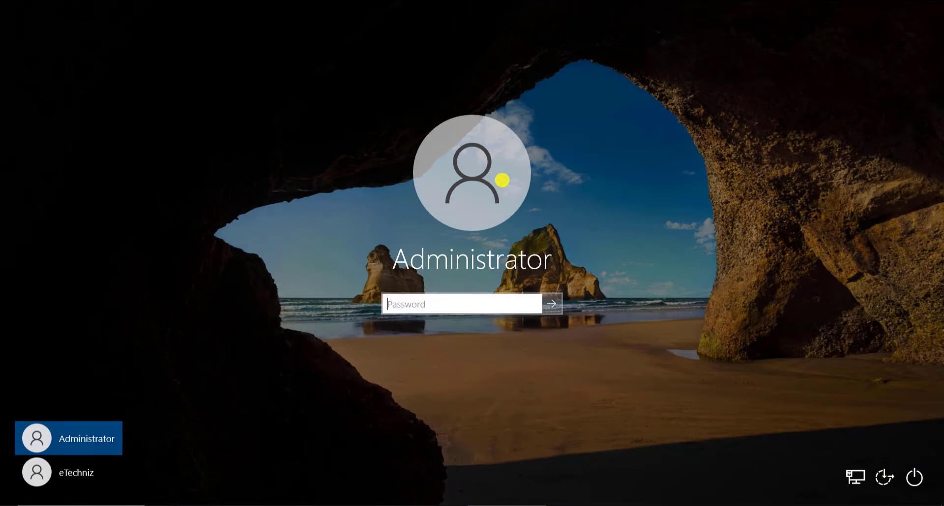
pyautogui.click(554, 306)
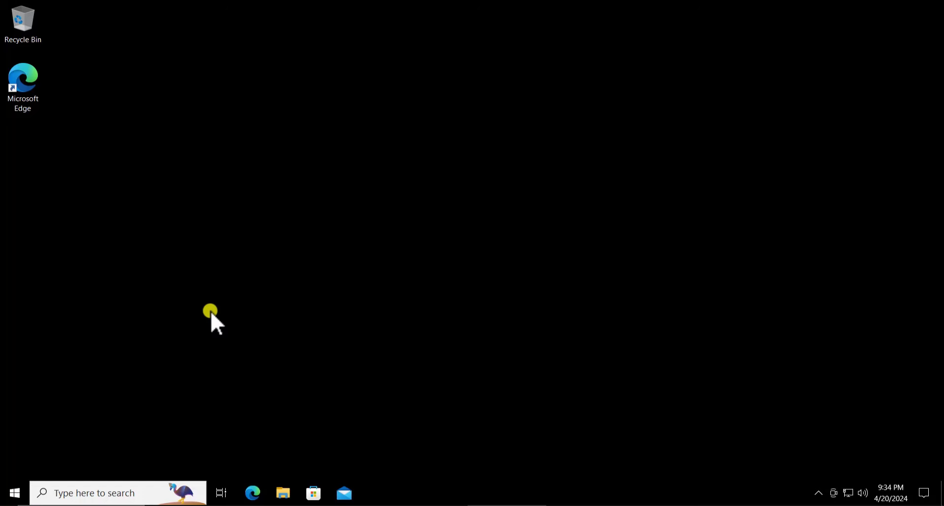
# Restart the PC into the Windows recovery environment's option screen.
pyautogui.click(9, 495)
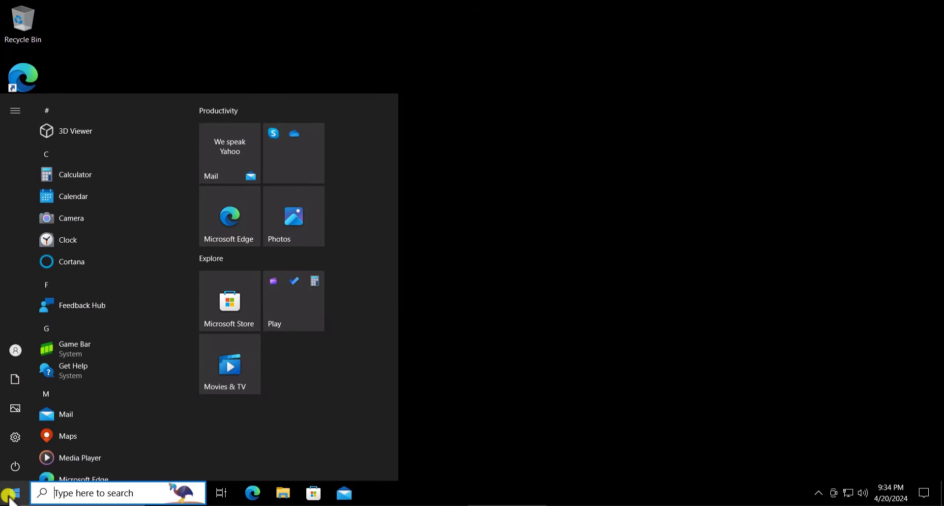
pyautogui.click(16, 466)
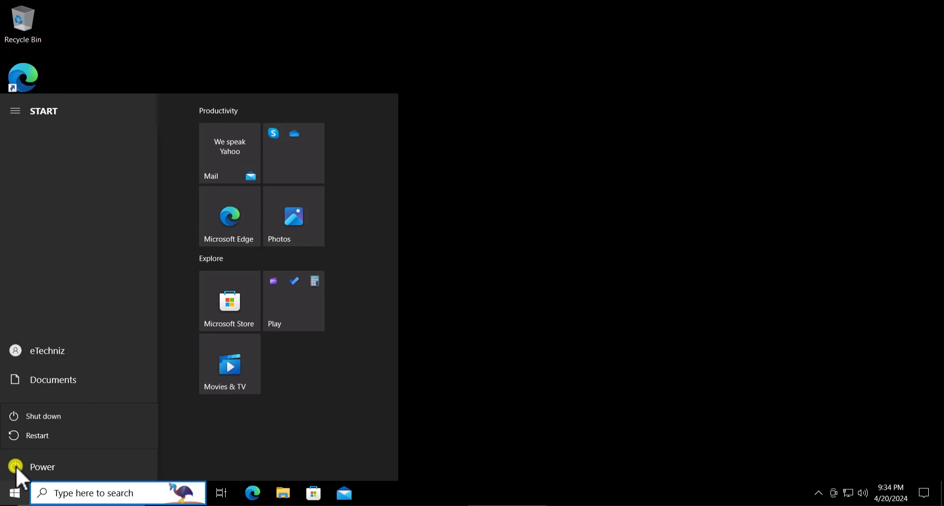
pyautogui.click(31, 432)
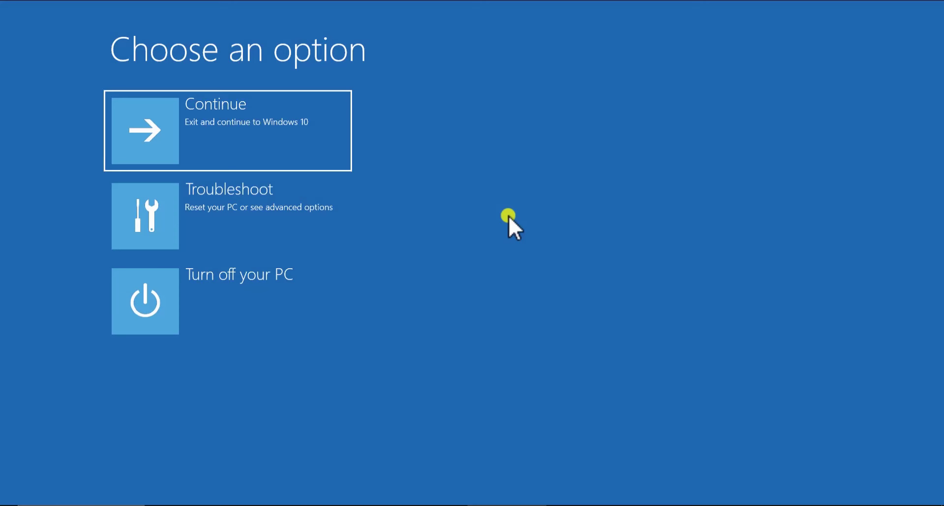
# Open Command Prompt from the advanced troubleshooting options, choosing the regular user account and continuing with a blank password.
pyautogui.click(225, 217)
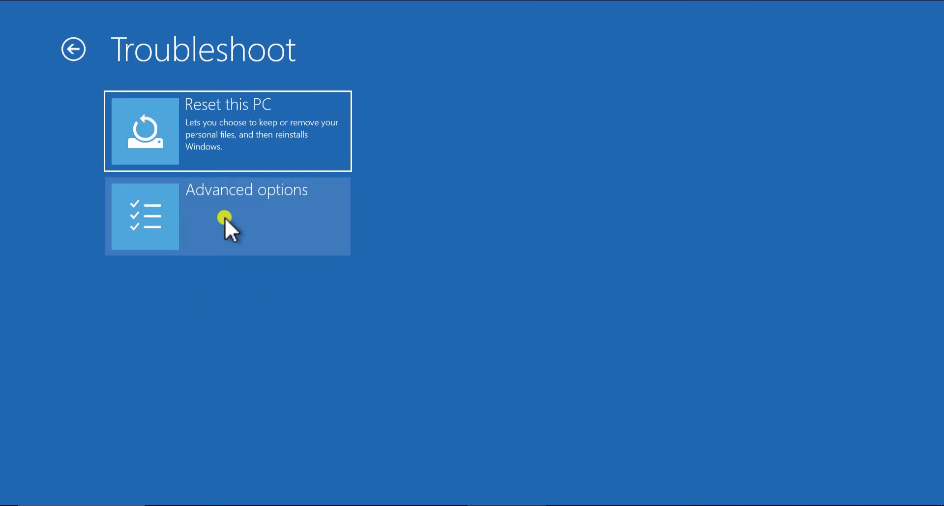
pyautogui.click(225, 218)
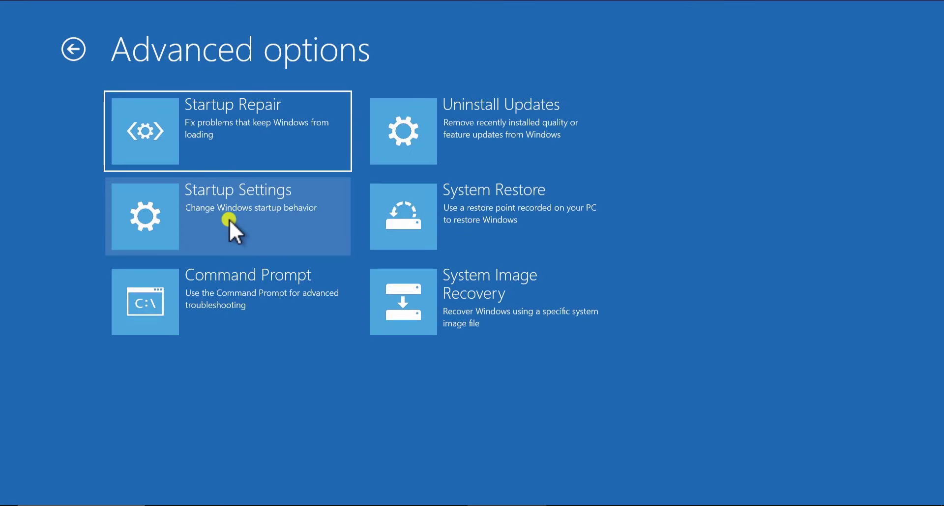
pyautogui.click(256, 306)
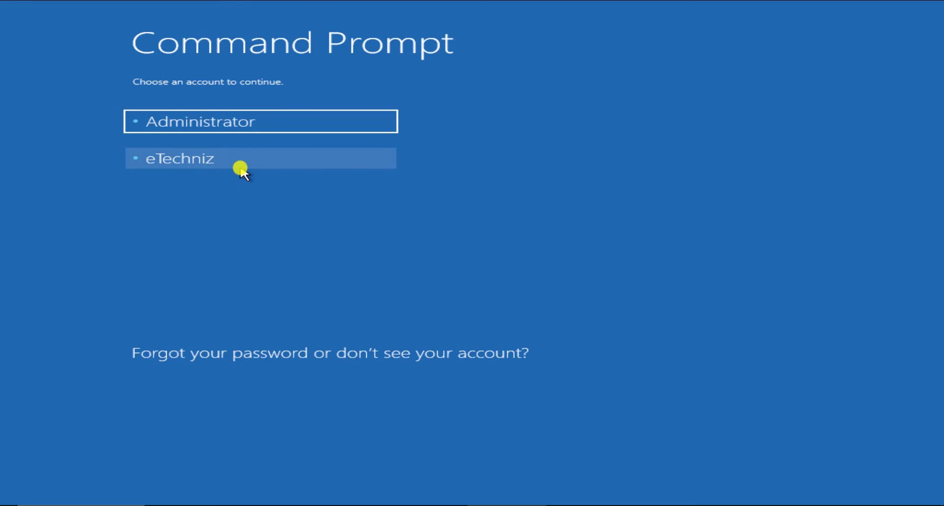
pyautogui.click(230, 162)
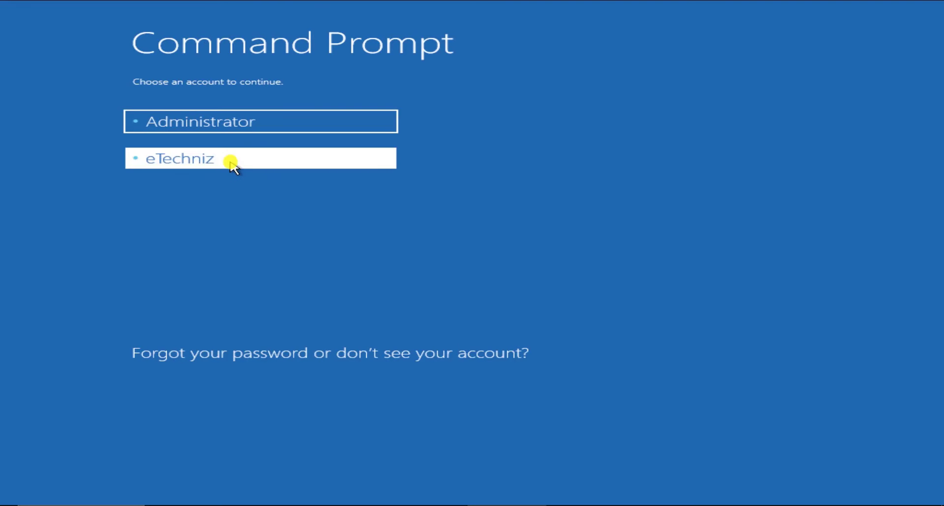
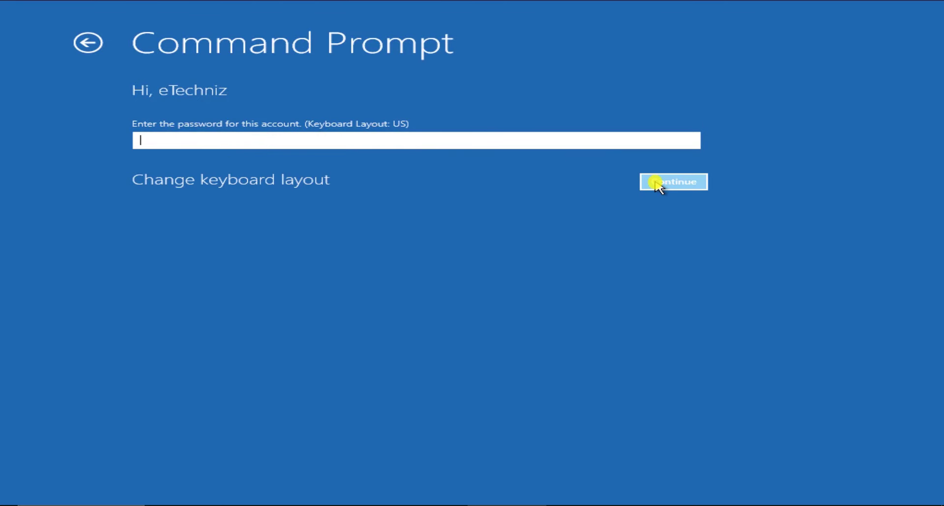
pyautogui.click(657, 184)
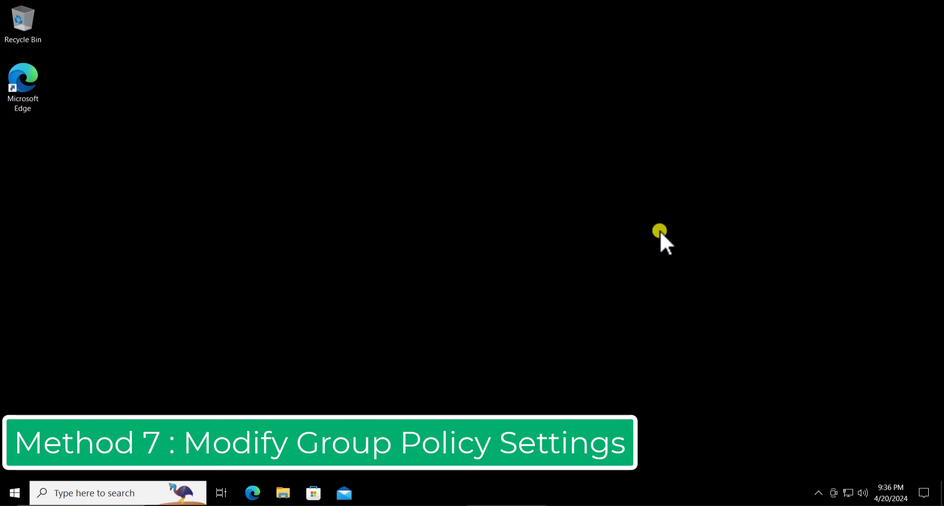
# Search Windows for group and open Edit group policy.
pyautogui.click(98, 492)
pyautogui.write('gr')
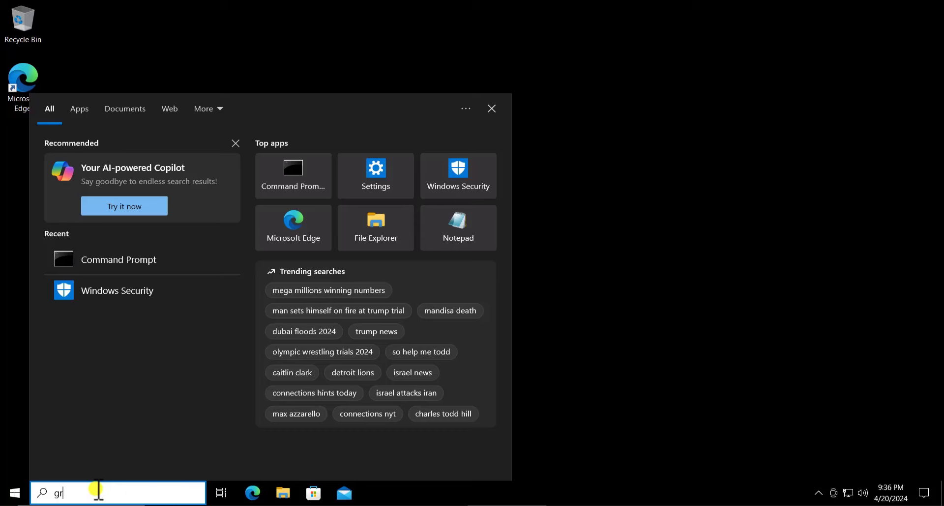
pyautogui.write('oup')
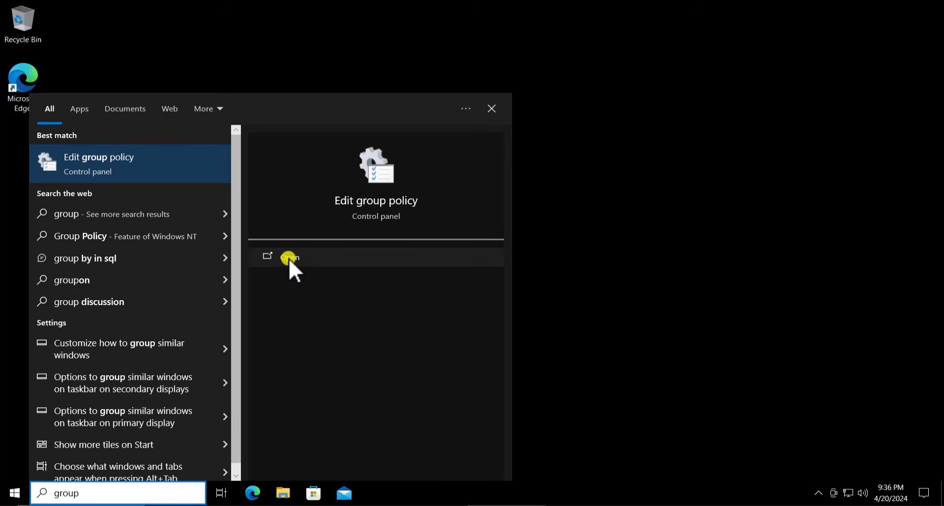
pyautogui.click(288, 258)
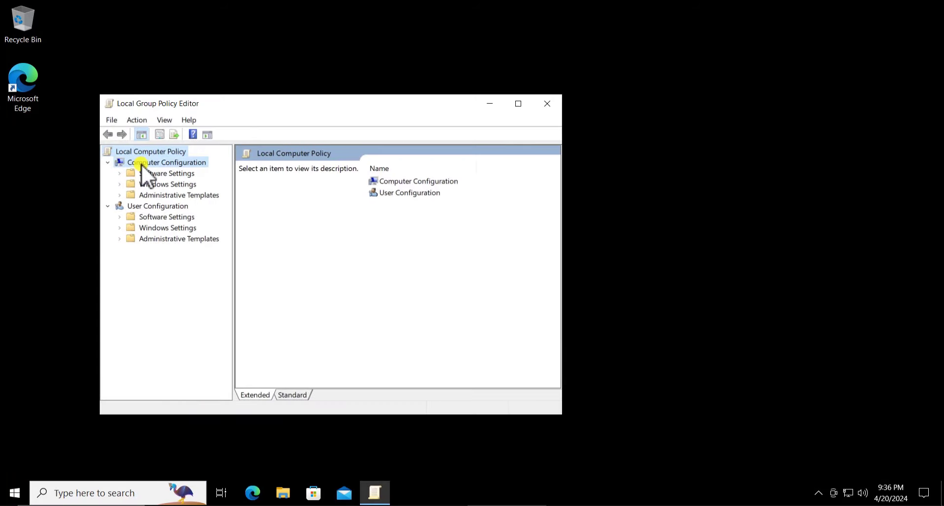
# Display the Security Options policies under Computer Configuration, Windows Settings, Security Settings, Local Policies.
pyautogui.click(141, 162)
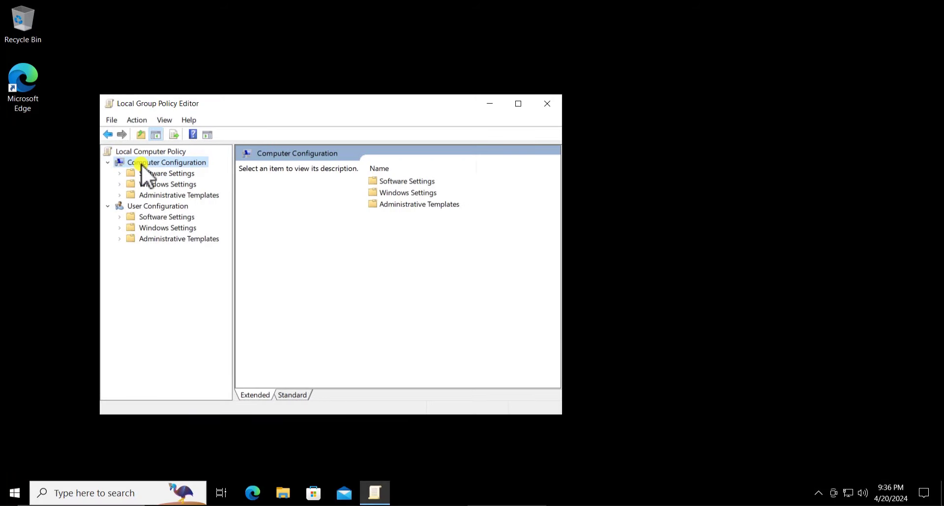
pyautogui.click(119, 185)
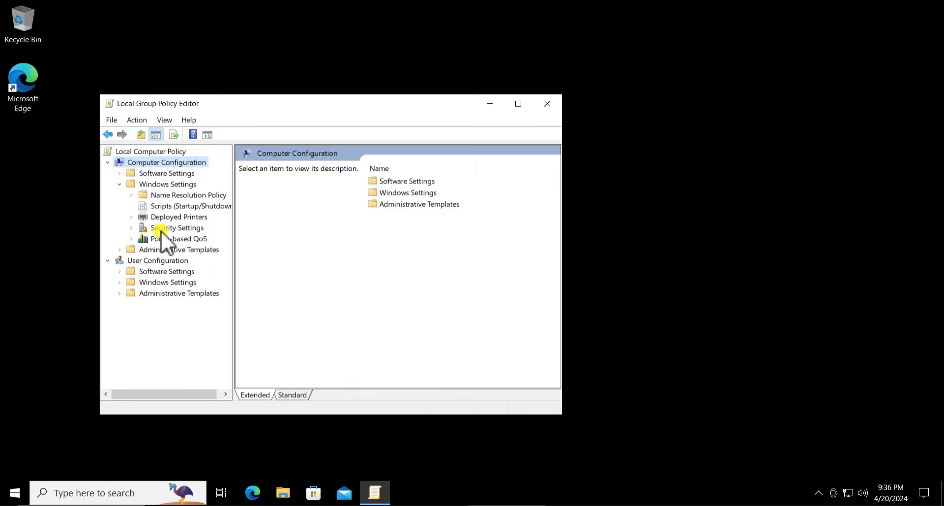
pyautogui.click(130, 228)
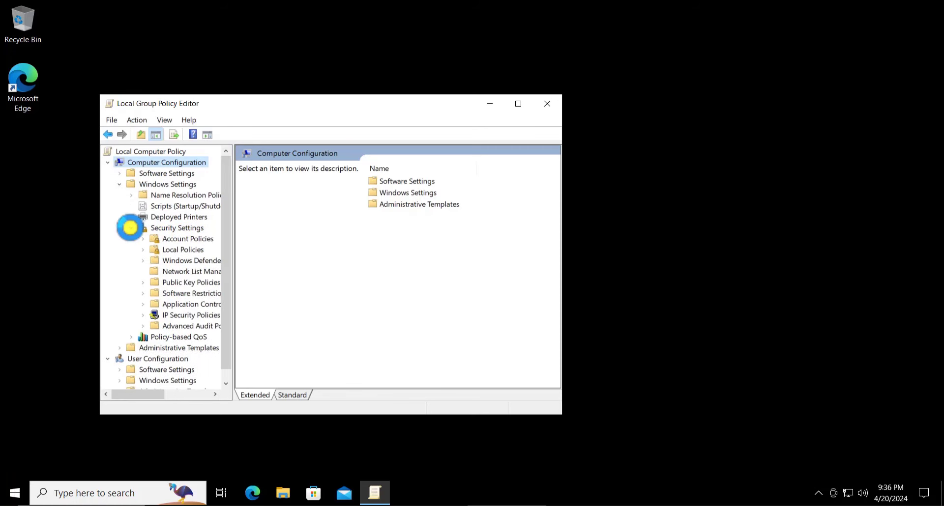
pyautogui.click(160, 228)
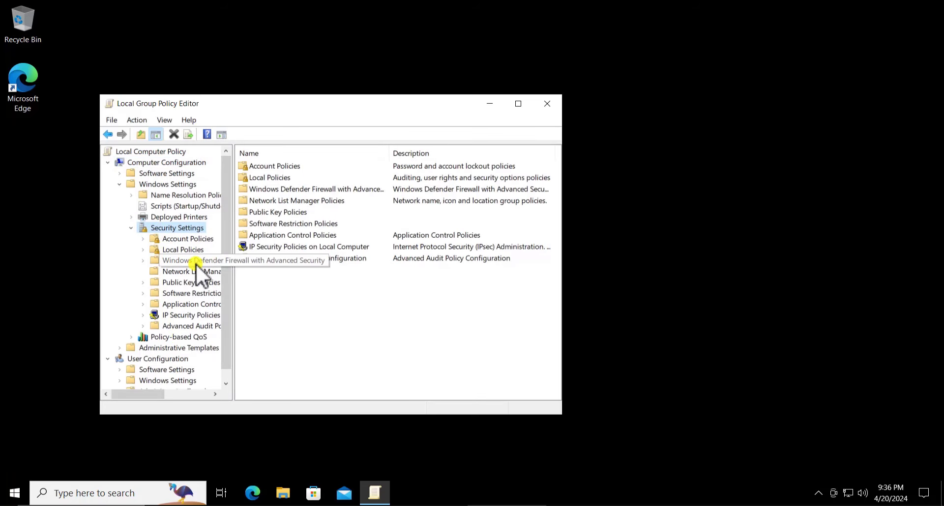
pyautogui.click(170, 252)
pyautogui.click(143, 251)
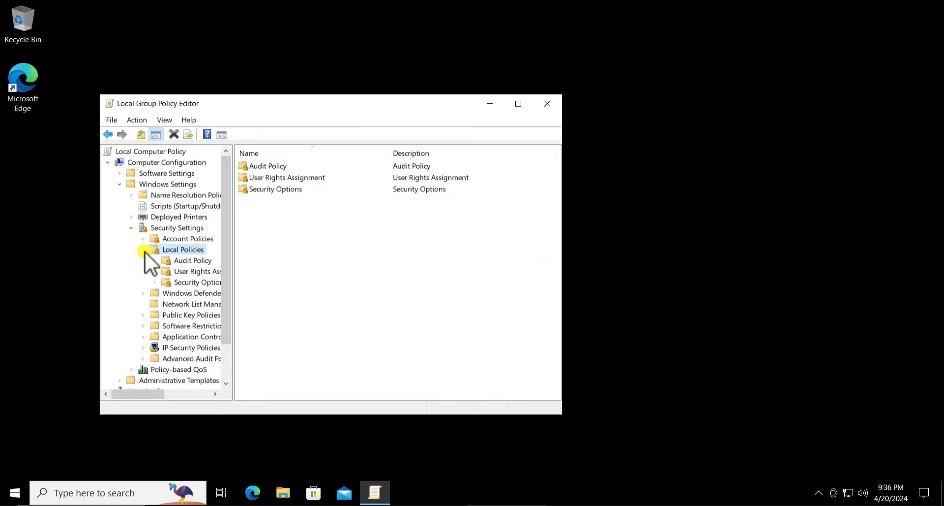
pyautogui.click(194, 282)
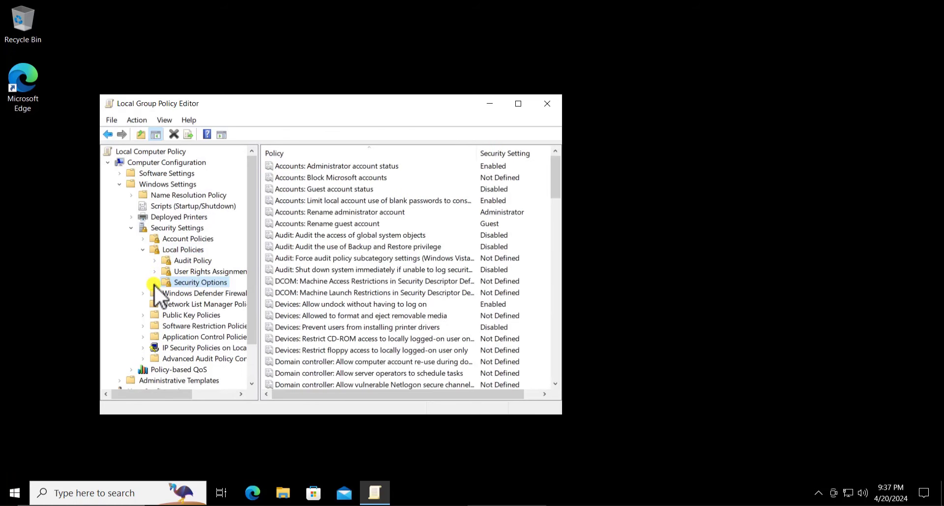
# Inspect the User Account Control policy "Run all administrators in Admin Approval Mode", cancel its properties and close Local Group Policy Editor.
pyautogui.click(400, 258)
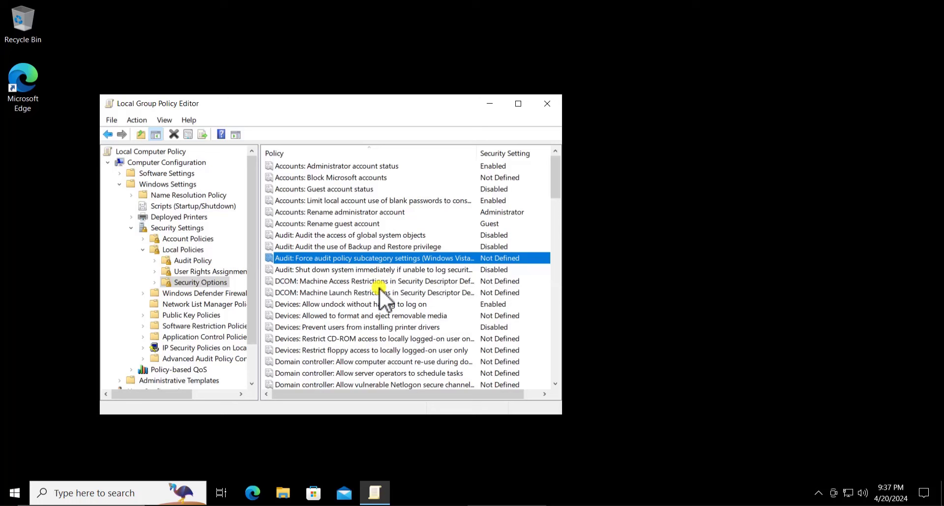
pyautogui.press('u')
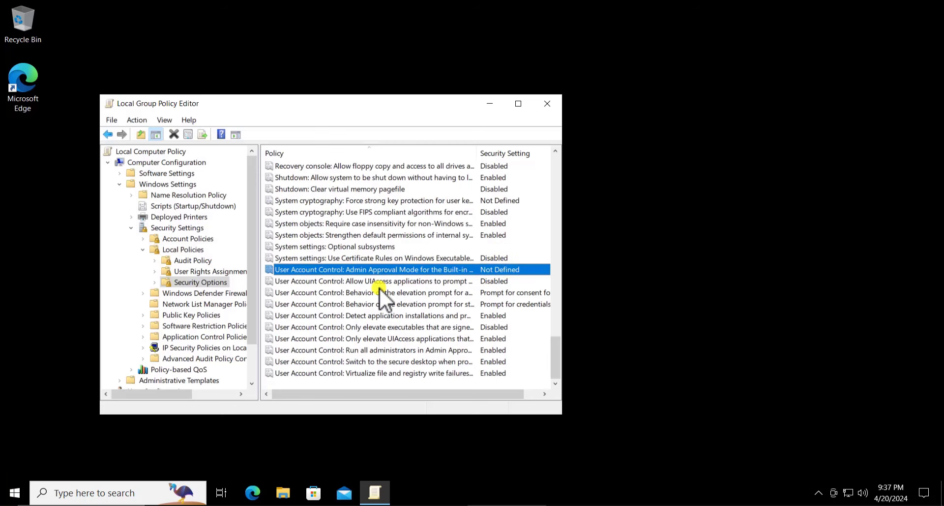
pyautogui.click(361, 352)
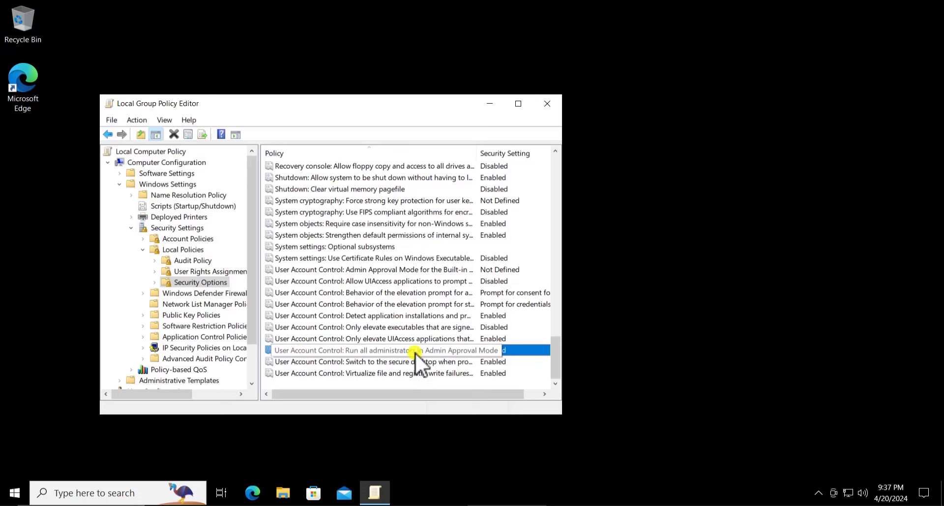
pyautogui.doubleClick(456, 352)
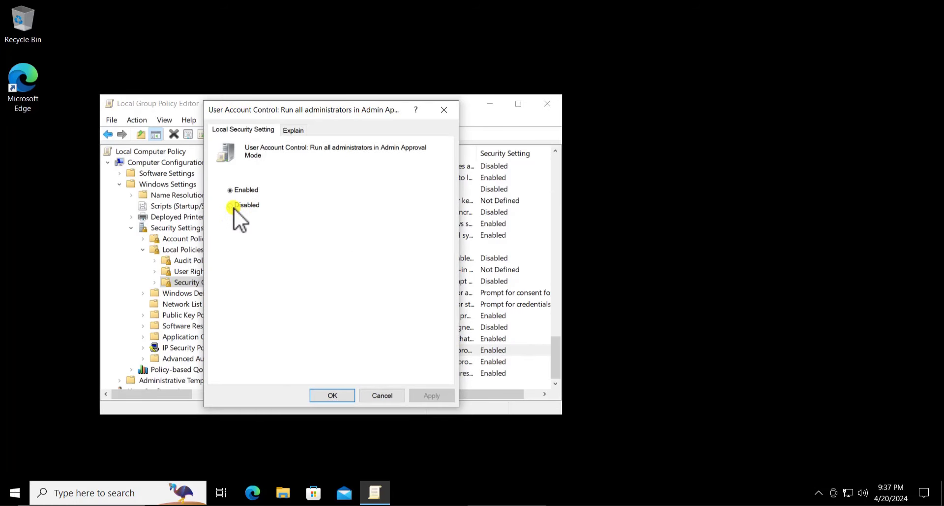
pyautogui.click(388, 397)
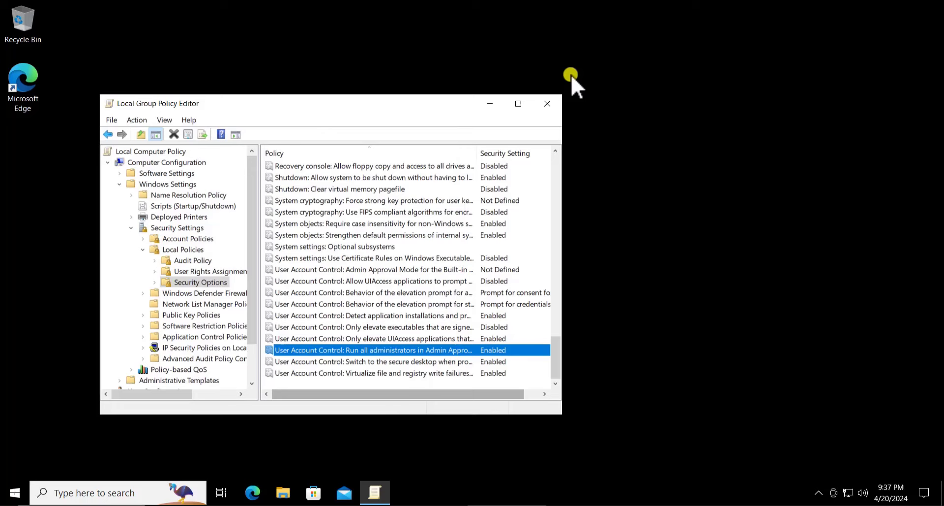
pyautogui.click(547, 104)
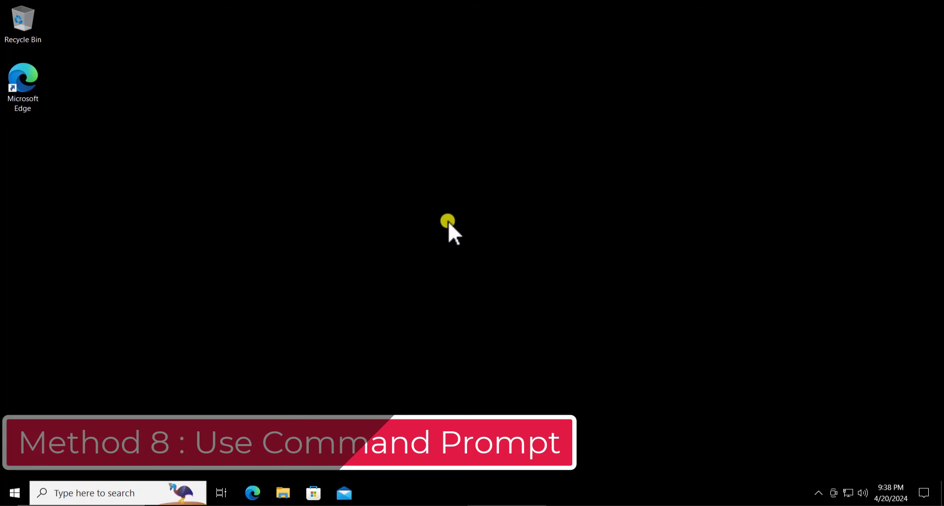
# Search Windows for cmd, run Command Prompt as administrator and approve the elevation request.
pyautogui.click(114, 492)
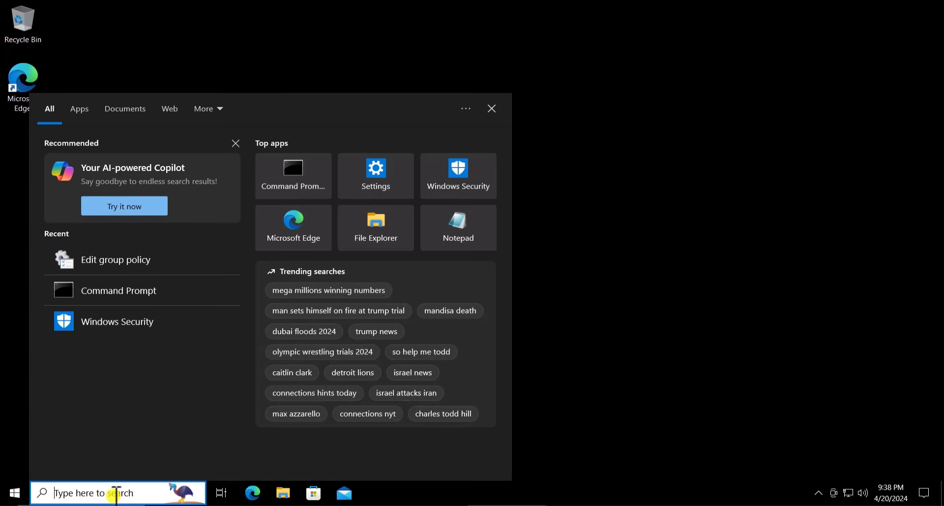
pyautogui.write('cmd')
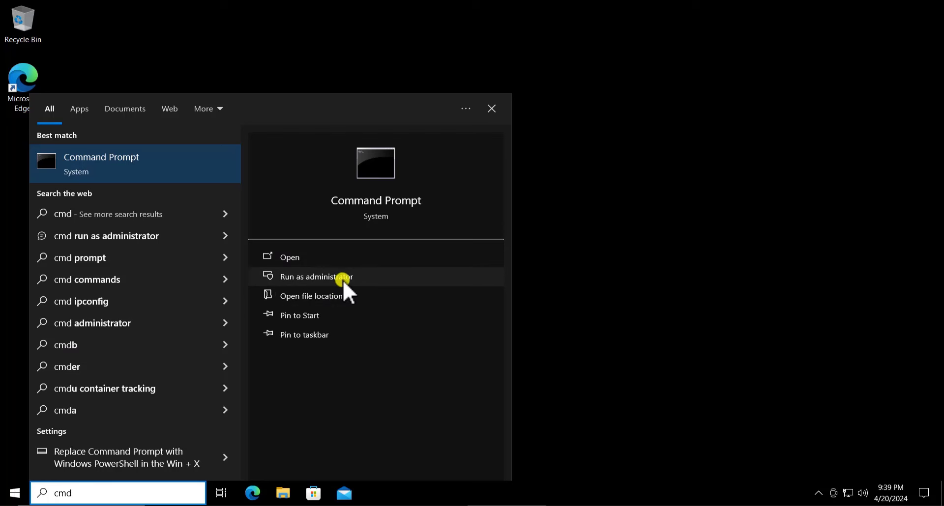
pyautogui.click(368, 278)
pyautogui.click(405, 328)
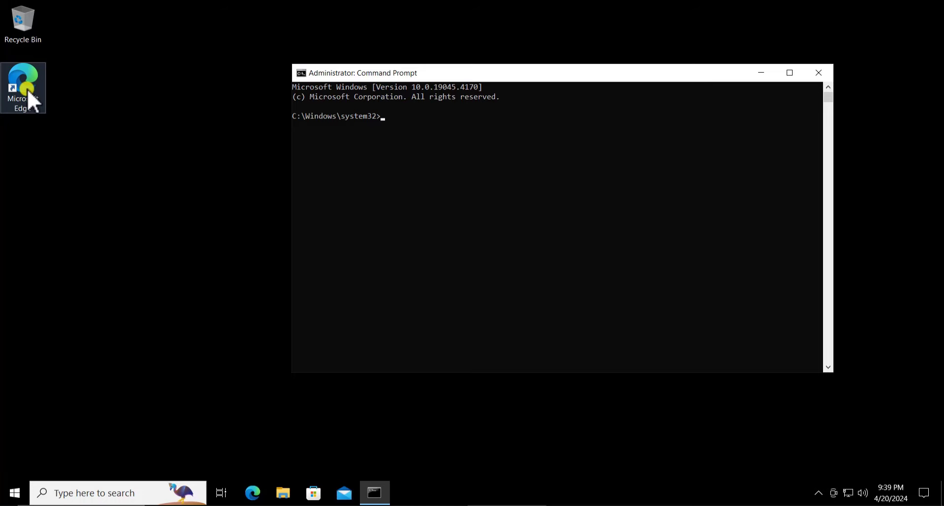
# Open the properties of the Microsoft Edge desktop shortcut and copy the msedge.exe path from its Target, without the quotation marks.
pyautogui.rightClick(28, 89)
pyautogui.click(75, 366)
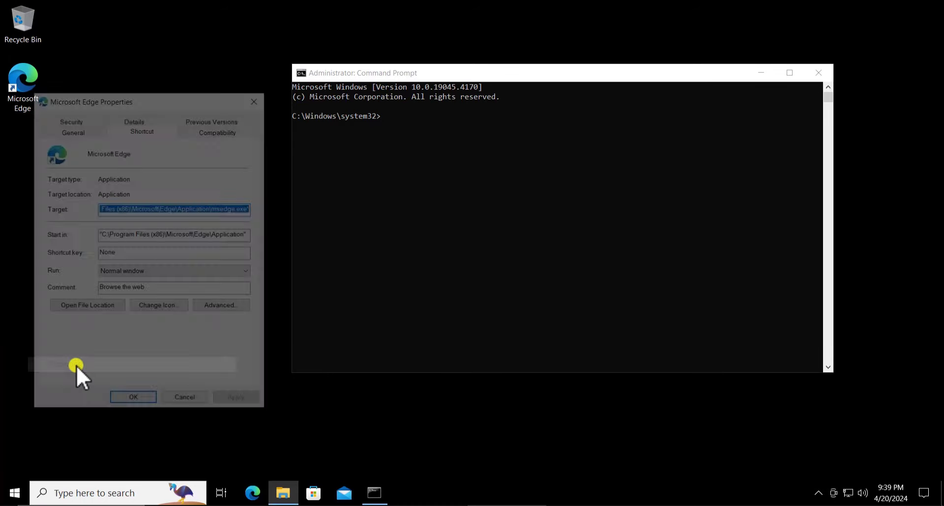
pyautogui.click(108, 209)
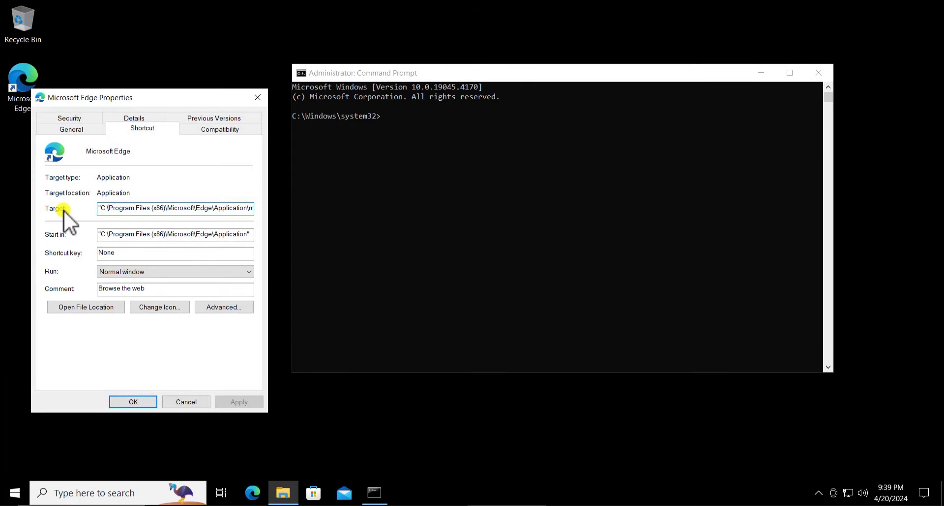
pyautogui.moveTo(101, 208); pyautogui.dragTo(175, 207)
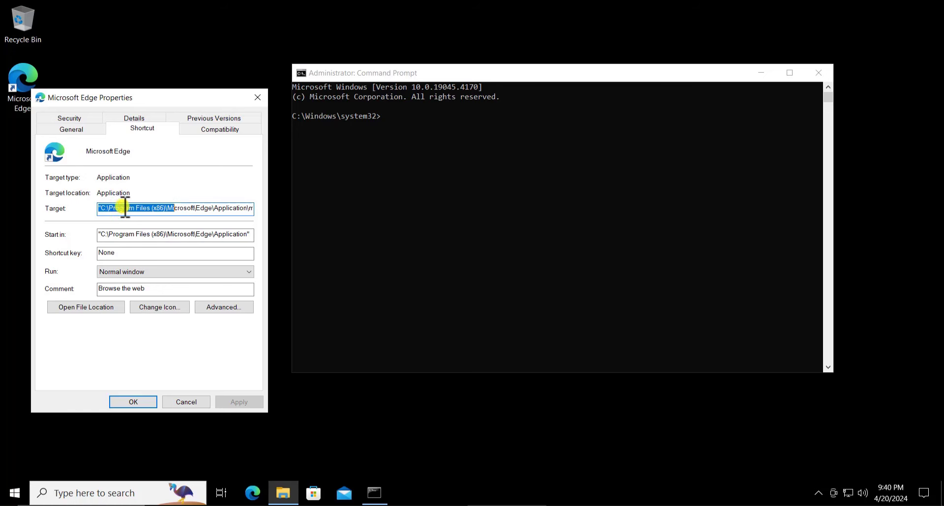
pyautogui.click(102, 208)
pyautogui.moveTo(101, 208); pyautogui.dragTo(213, 206)
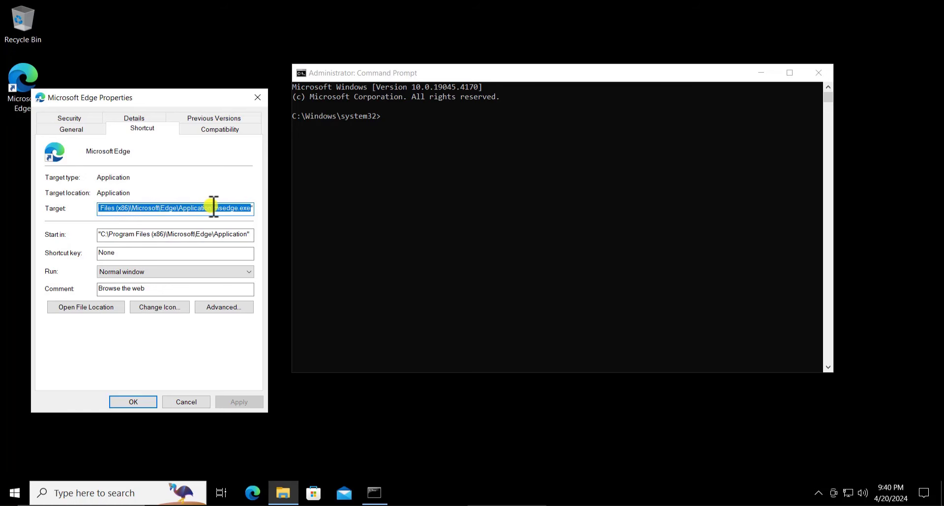
pyautogui.rightClick(211, 208)
pyautogui.click(234, 241)
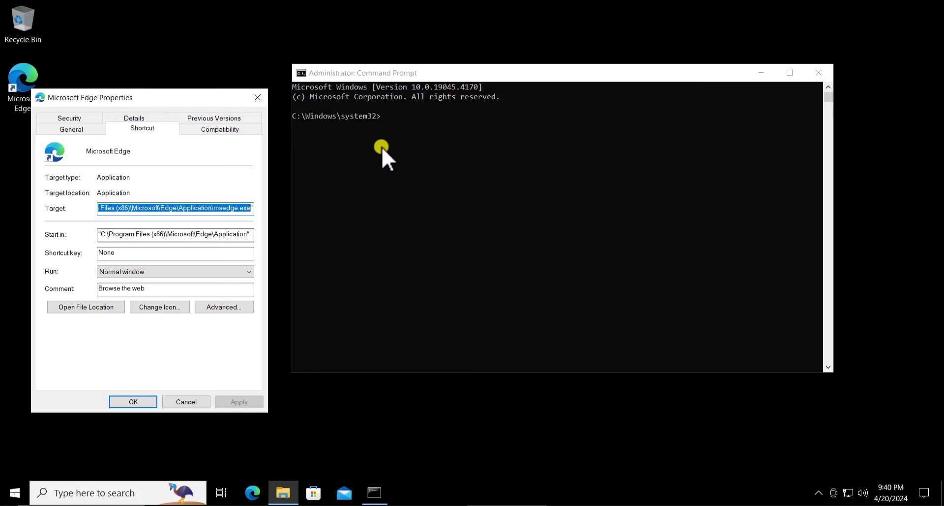
# Try to run the copied path C:\Program Files (x86)\Microsoft\Edge\Application\msedge.exe in the administrator Command Prompt.
pyautogui.click(390, 116)
pyautogui.rightClick(390, 116)
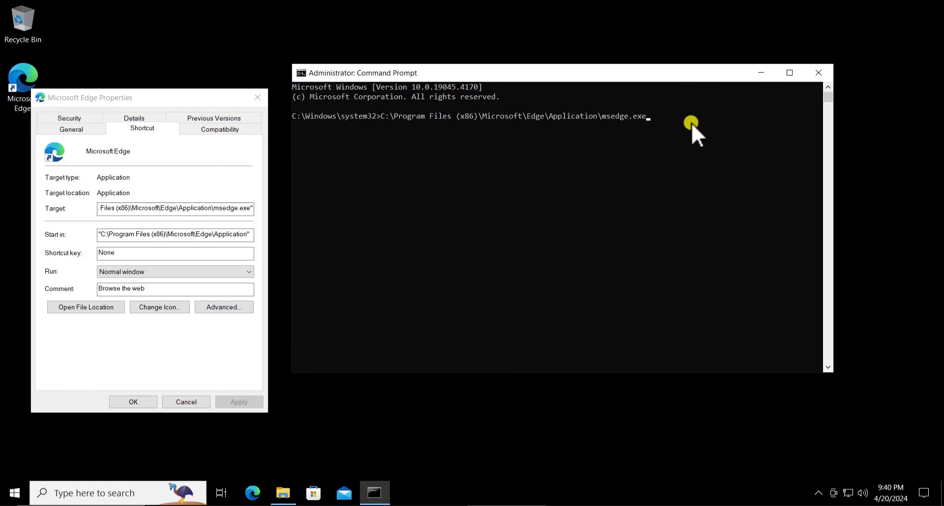
pyautogui.press('Return')
# Copy the full msedge.exe path from the Edge shortcut's Target again, leaving out the quotation marks.
pyautogui.click(104, 209)
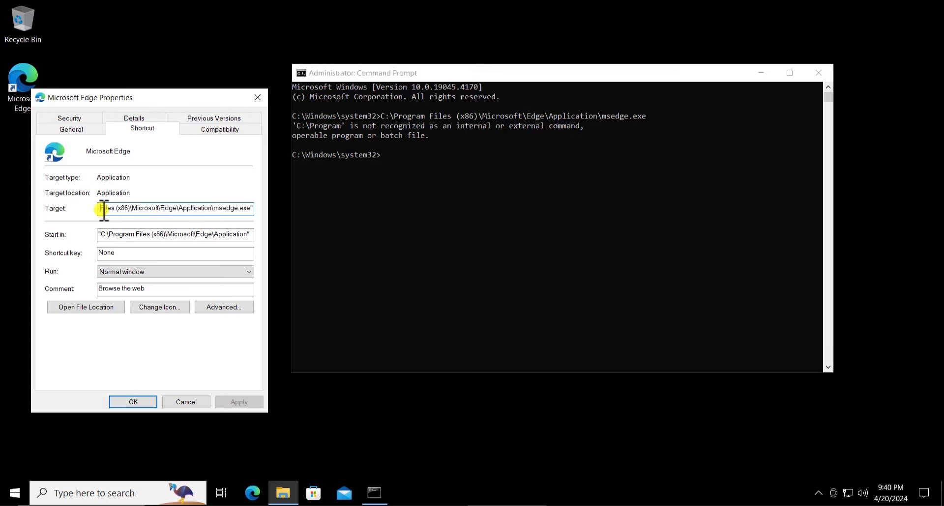
pyautogui.moveTo(103, 209); pyautogui.dragTo(80, 209)
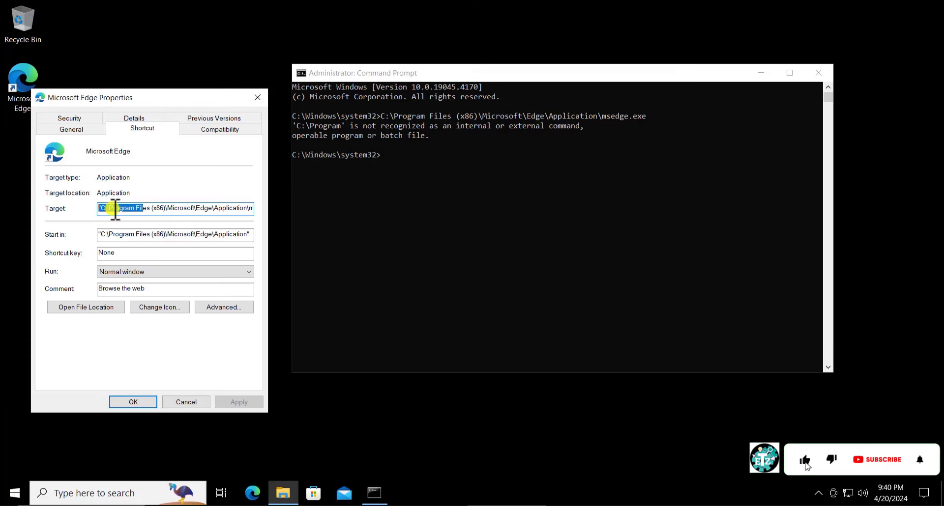
pyautogui.click(109, 209)
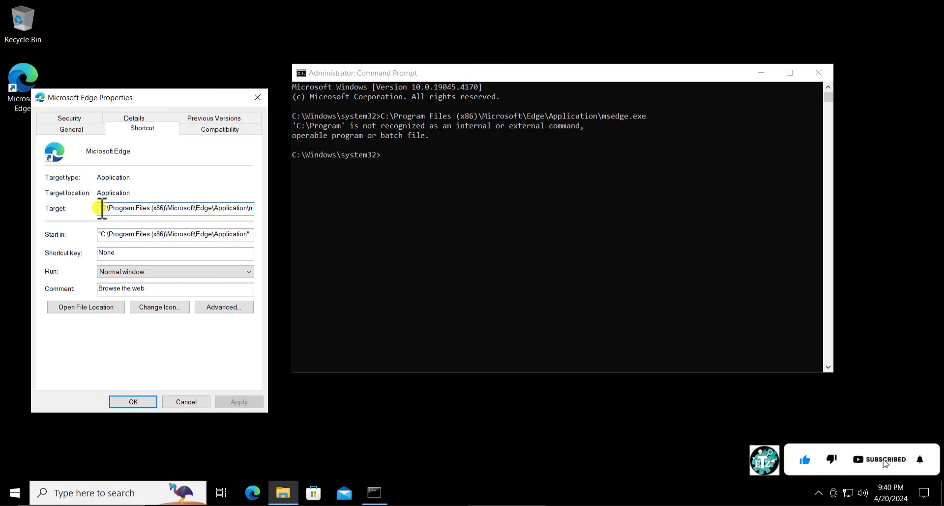
pyautogui.moveTo(100, 208); pyautogui.dragTo(252, 209)
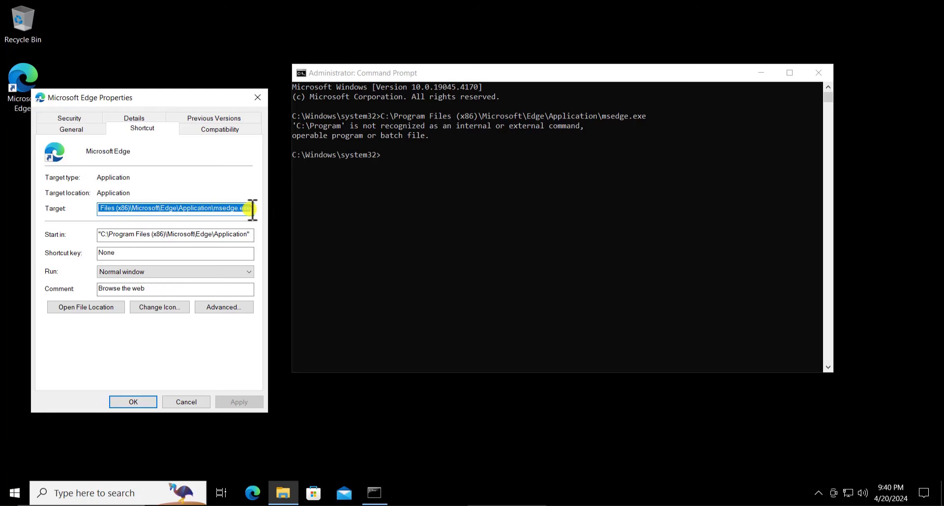
pyautogui.rightClick(242, 209)
pyautogui.click(259, 244)
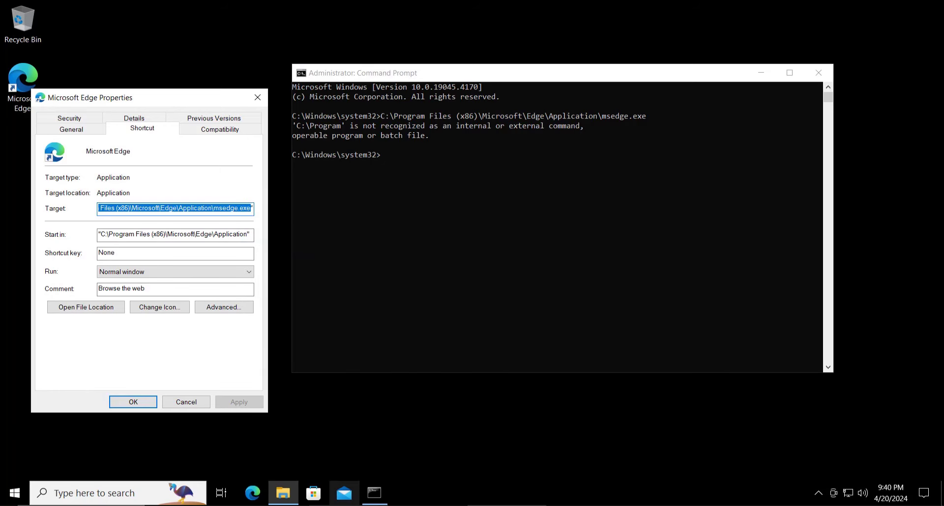
# Launch Edge from File Explorer using the copied msedge.exe path, dismiss the recommended browser settings prompt and close the browser.
pyautogui.moveTo(283, 494)
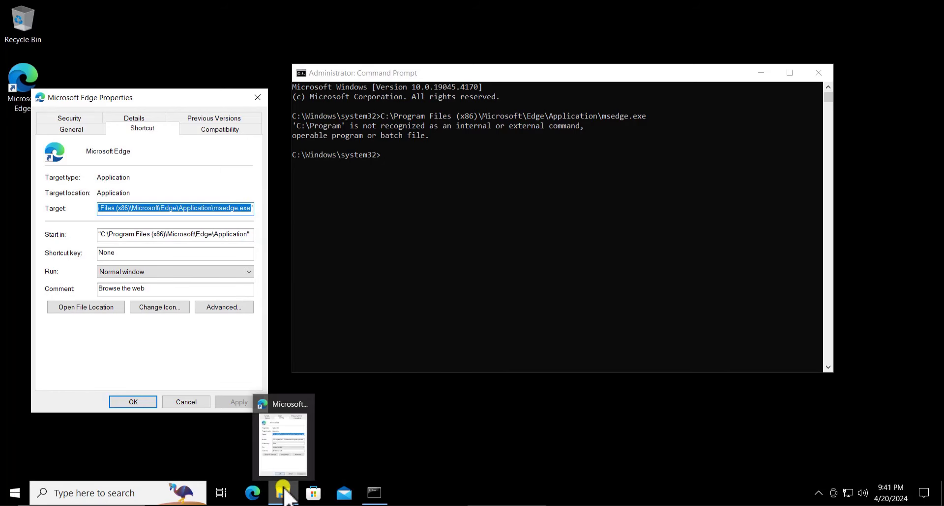
pyautogui.click(470, 426)
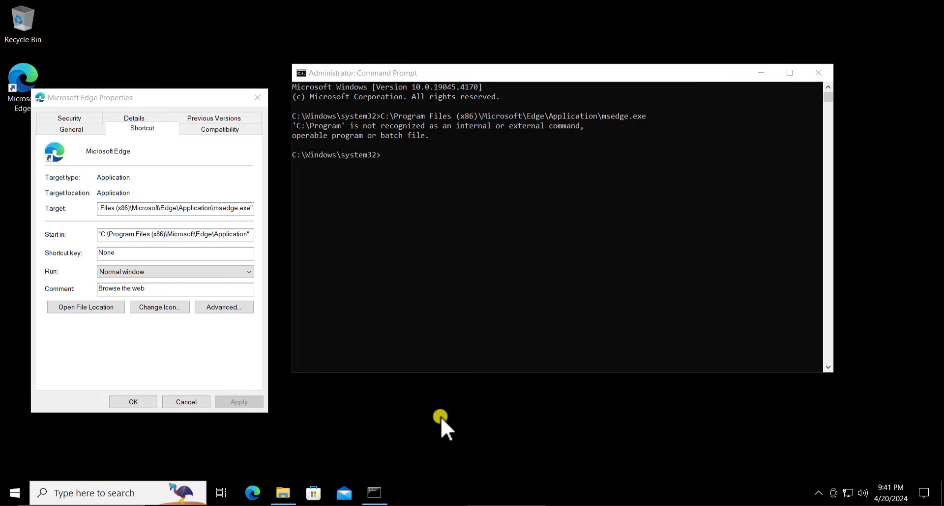
pyautogui.press('super+e')
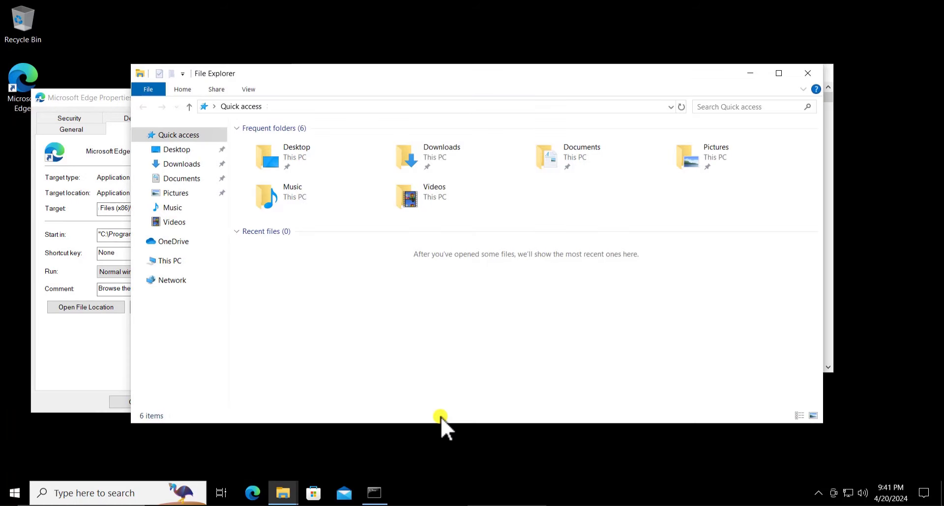
pyautogui.click(305, 106)
pyautogui.hotkey('ctrl', 'v')
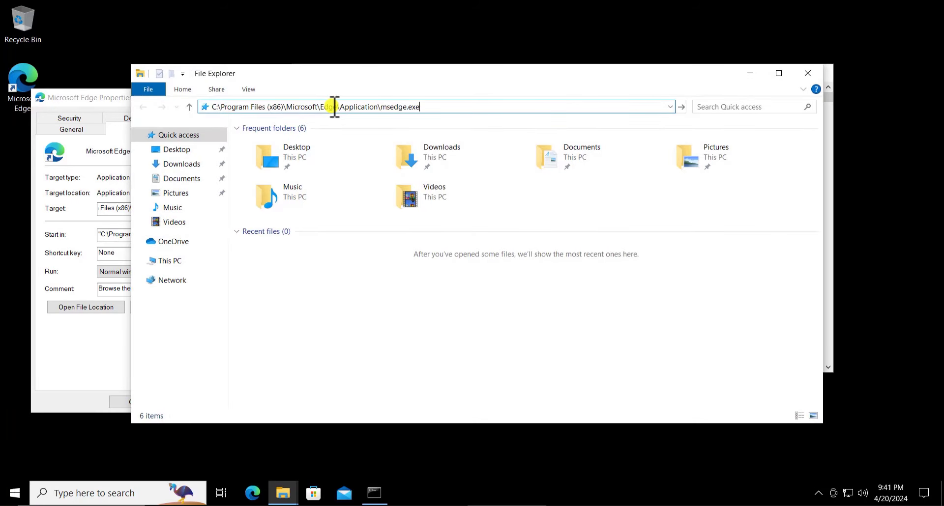
pyautogui.press('Return')
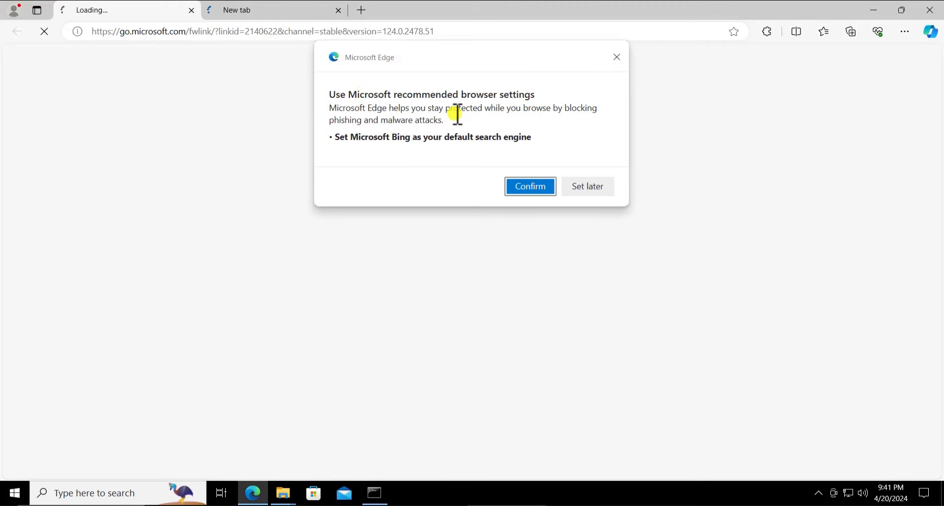
pyautogui.click(617, 57)
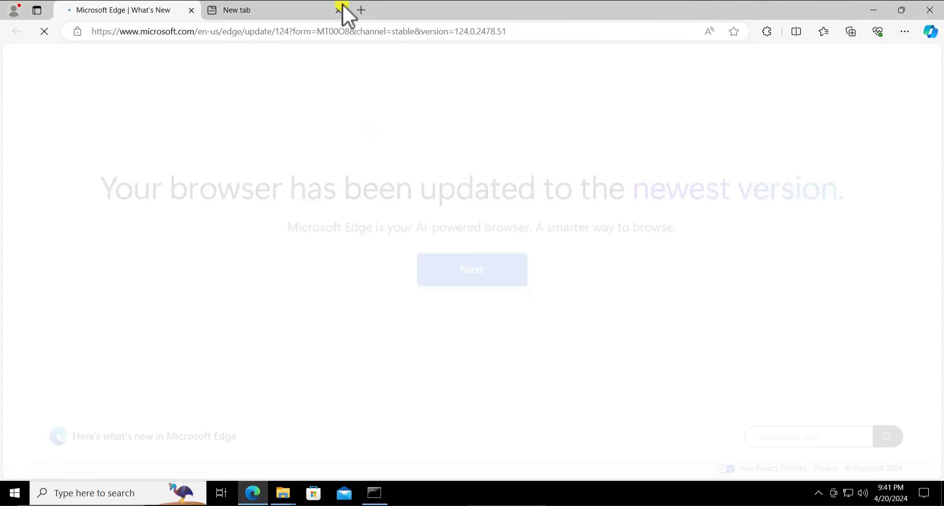
pyautogui.click(931, 11)
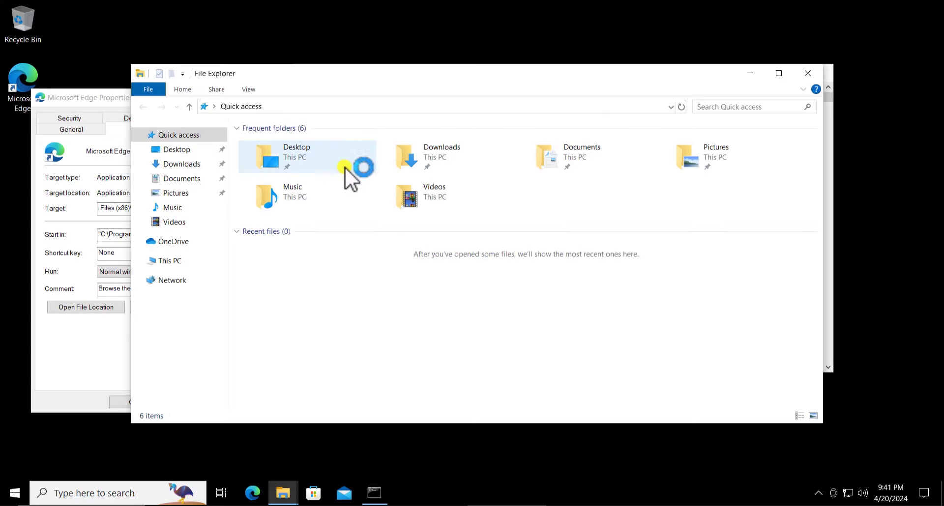
# Try the msedge.exe path once more in Command Prompt, with File Explorer minimized, and close Command Prompt and the Edge properties.
pyautogui.click(378, 107)
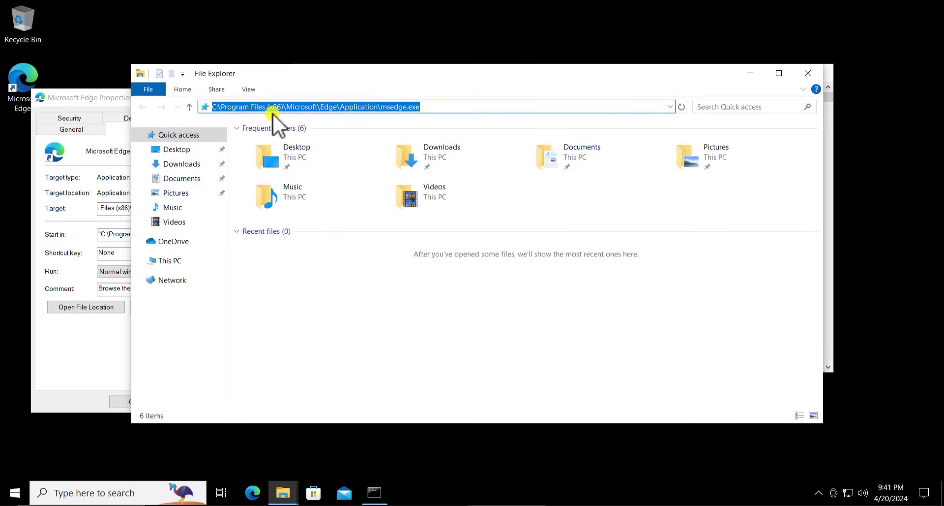
pyautogui.click(750, 73)
pyautogui.click(387, 152)
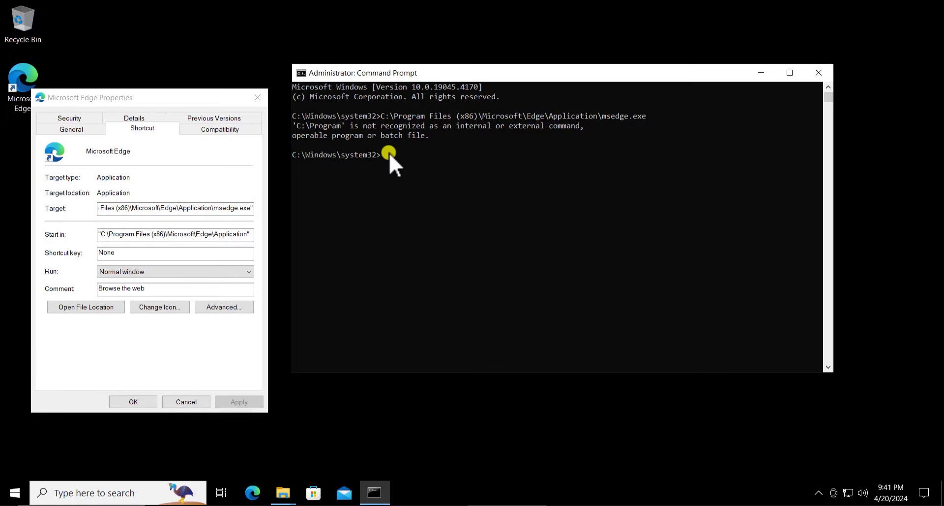
pyautogui.rightClick(389, 152)
pyautogui.press('Return')
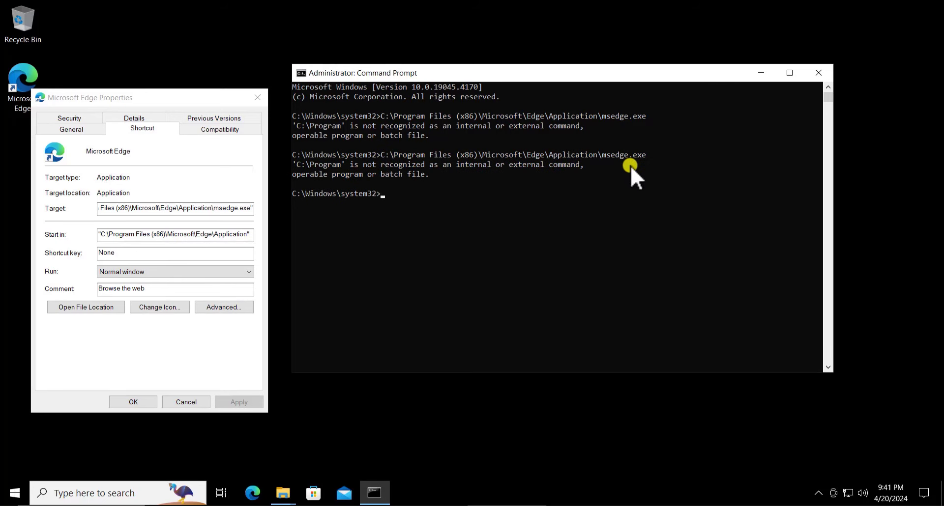
pyautogui.click(813, 71)
pyautogui.click(262, 97)
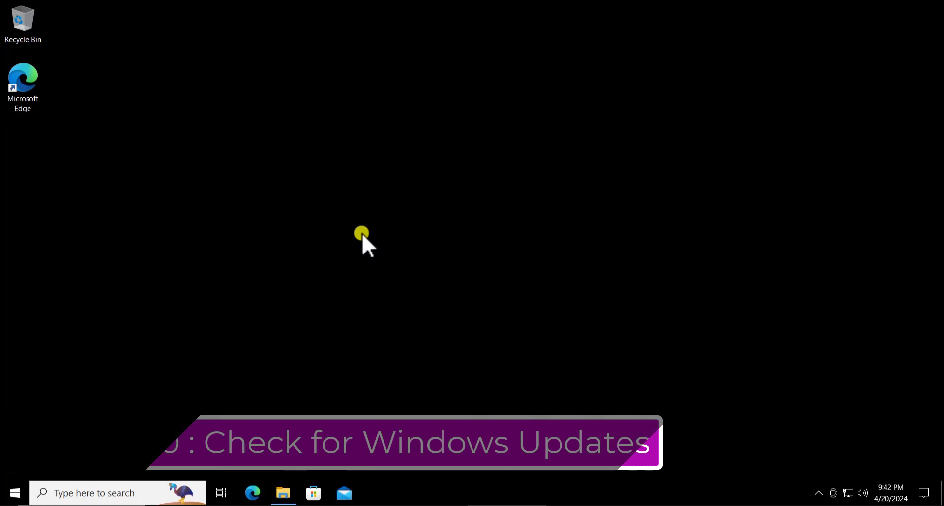
# Review the Windows Update page under Update & Security in Settings and close Settings.
pyautogui.click(17, 493)
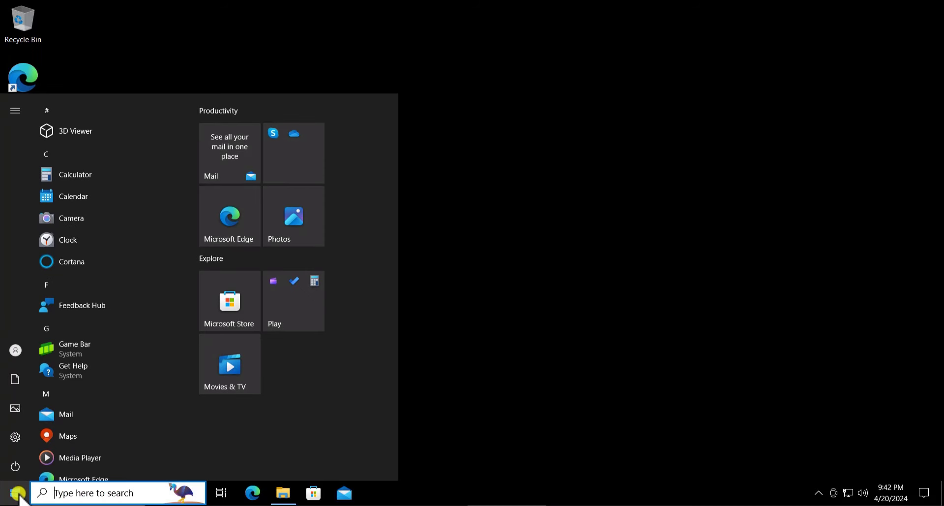
pyautogui.moveTo(11, 437)
pyautogui.click(63, 439)
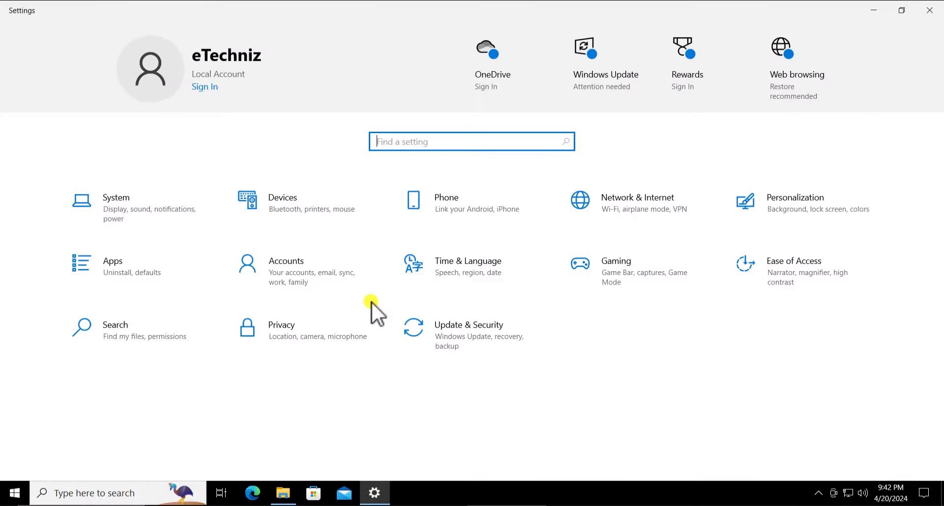
pyautogui.click(464, 338)
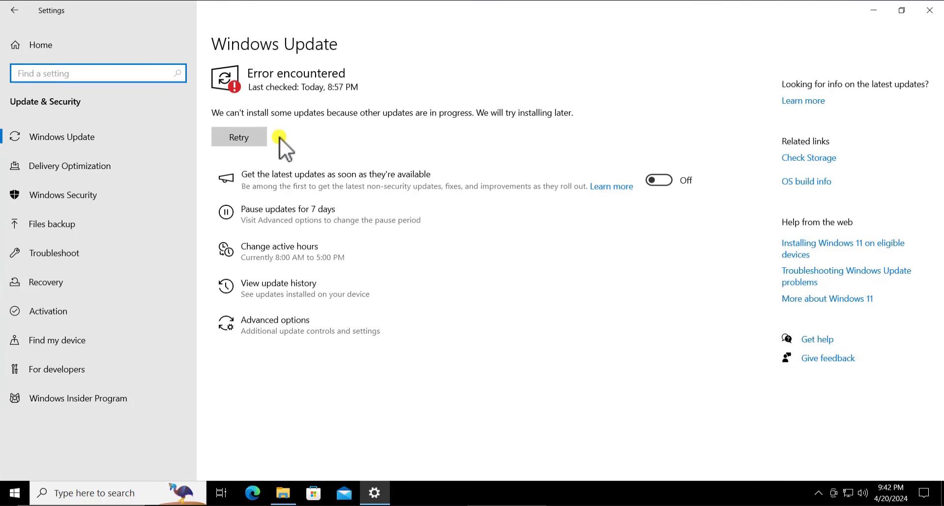
pyautogui.click(932, 12)
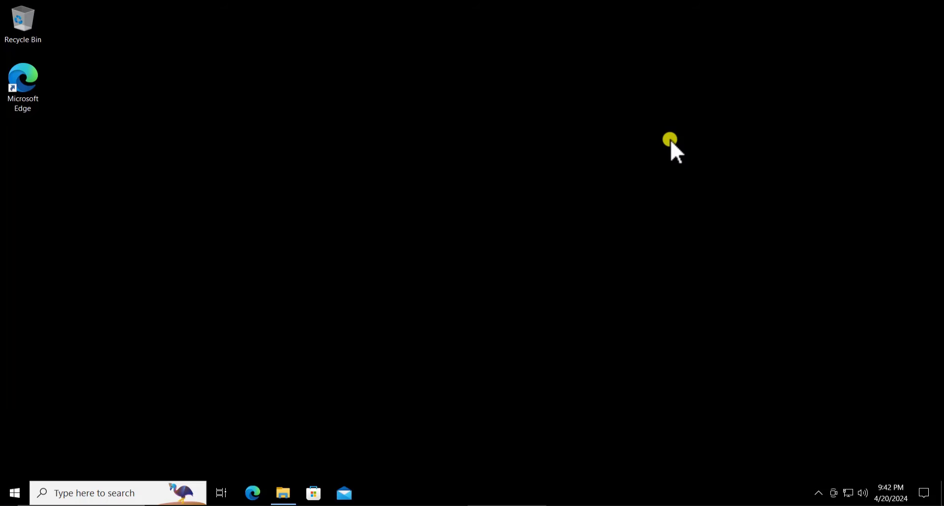
# Search Windows for Registry Editor, run it as administrator and approve the elevation request.
pyautogui.click(65, 492)
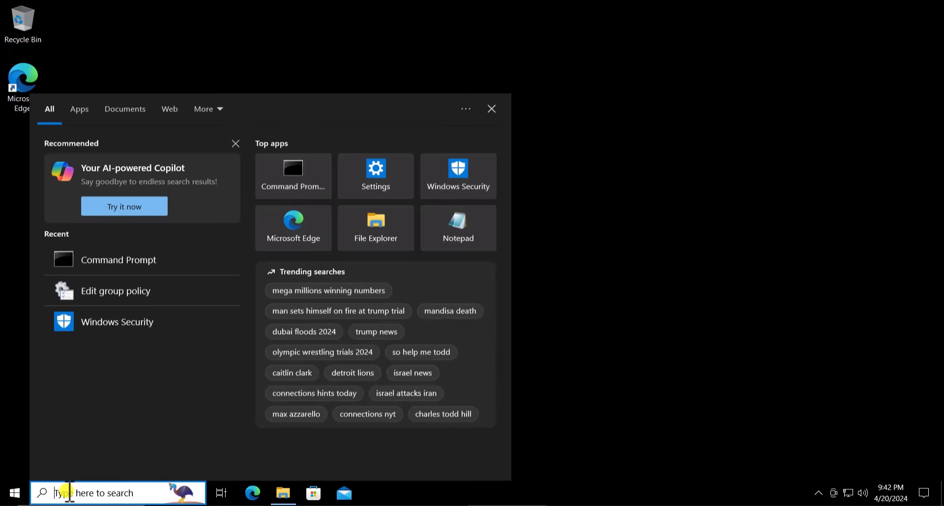
pyautogui.write('re')
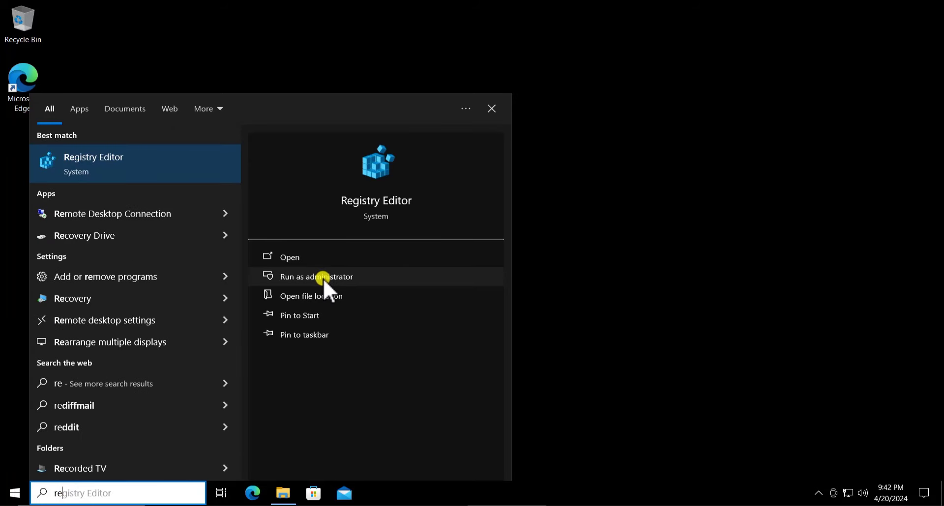
pyautogui.click(394, 279)
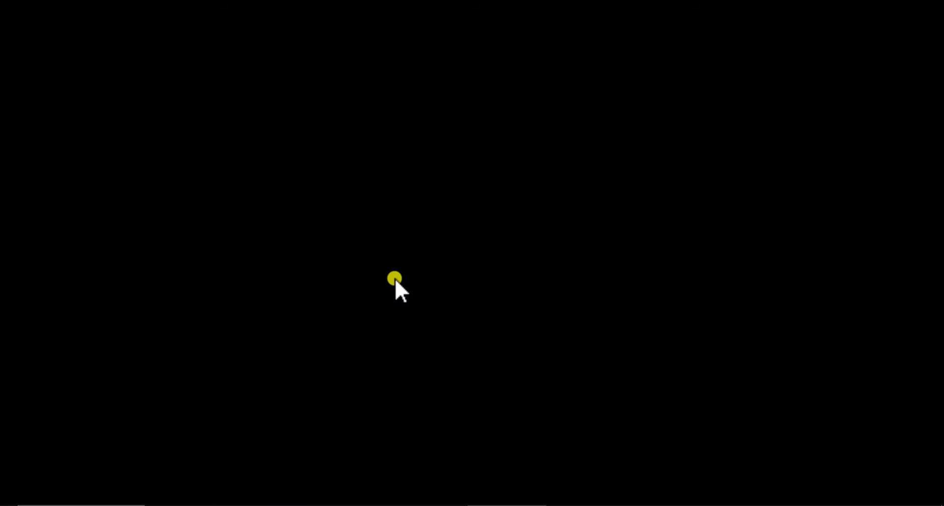
pyautogui.click(394, 328)
# Expand the Computer node in the registry tree.
pyautogui.moveTo(204, 222); pyautogui.dragTo(349, 221)
pyautogui.click(76, 114)
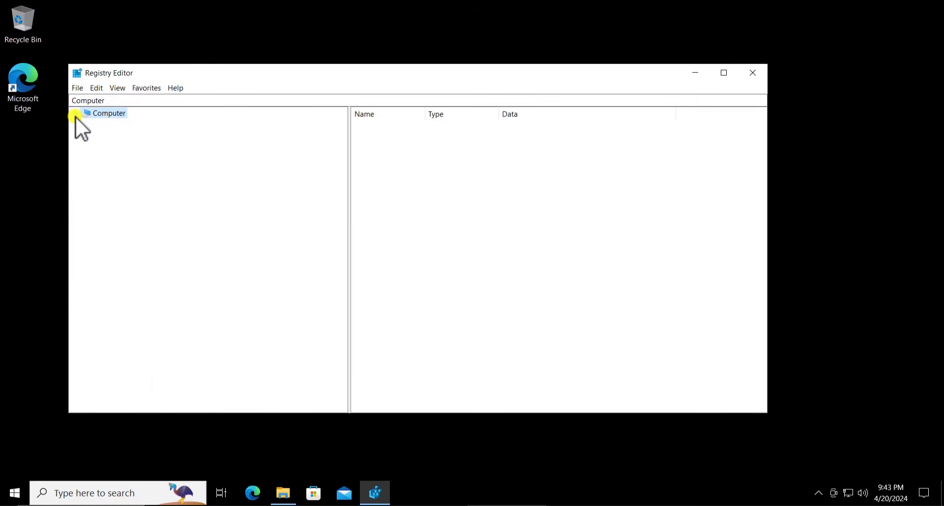
pyautogui.click(75, 114)
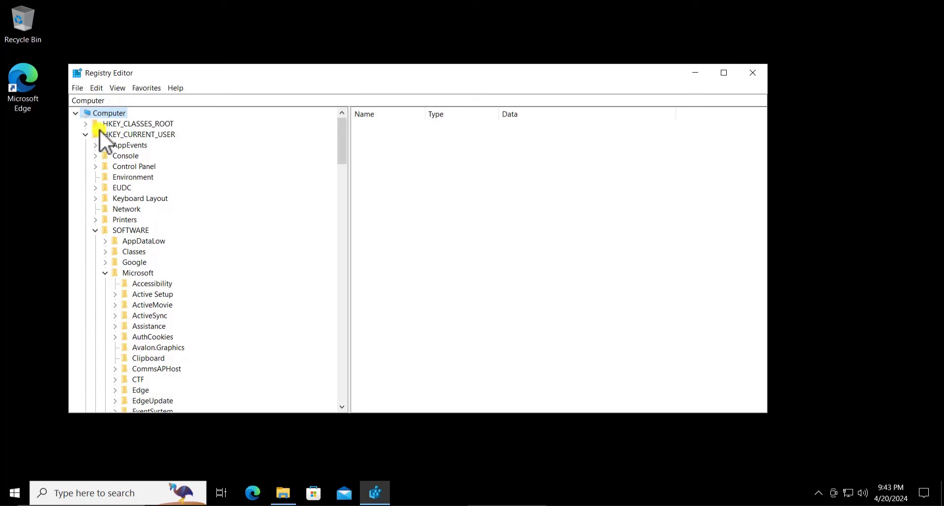
# Try exporting the entire registry to the Desktop as sdfds, and cancel the export.
pyautogui.click(77, 88)
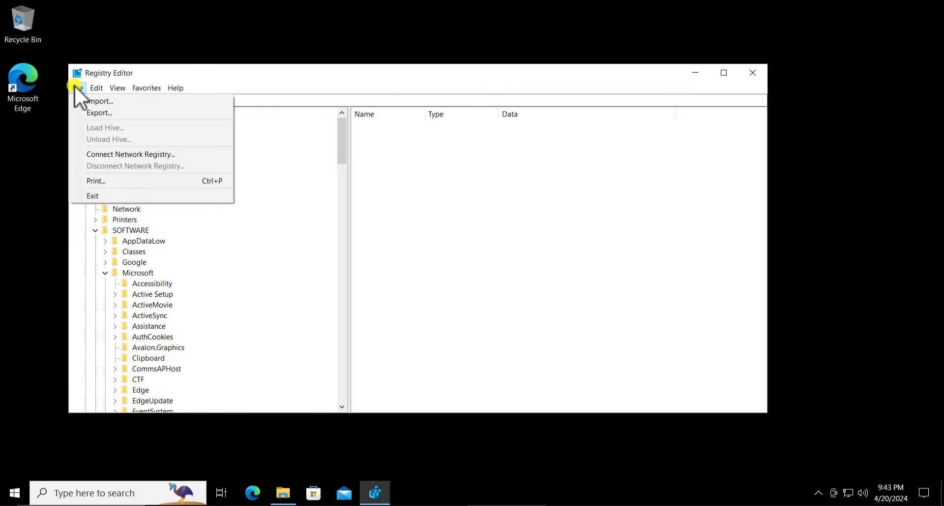
pyautogui.click(92, 113)
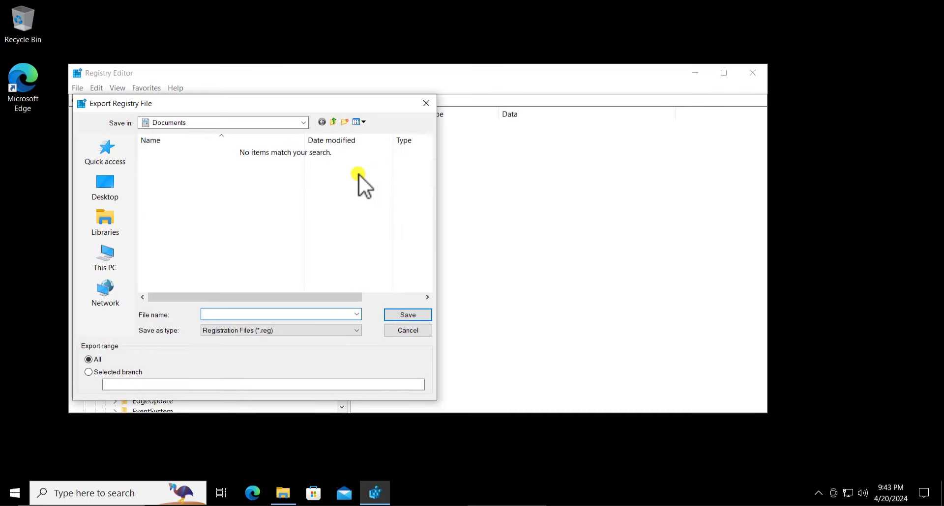
pyautogui.click(98, 189)
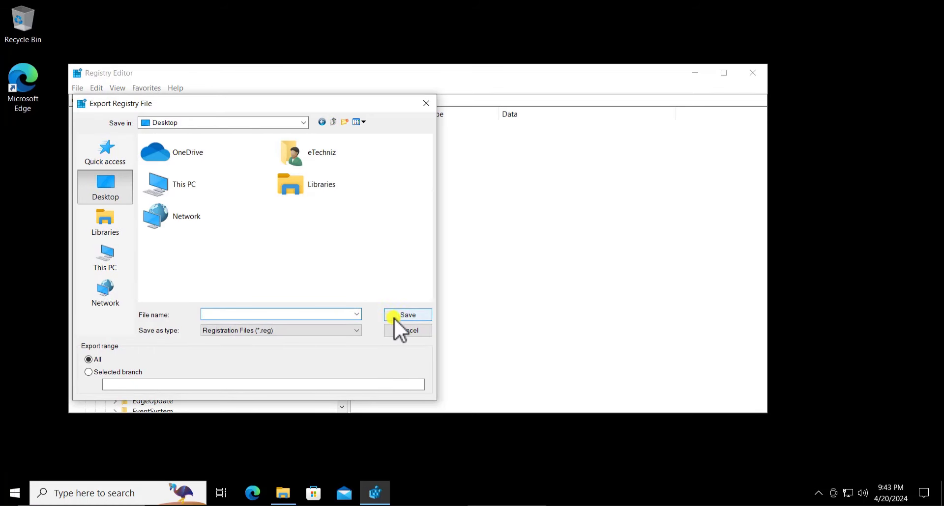
pyautogui.write('sdfds')
pyautogui.click(400, 332)
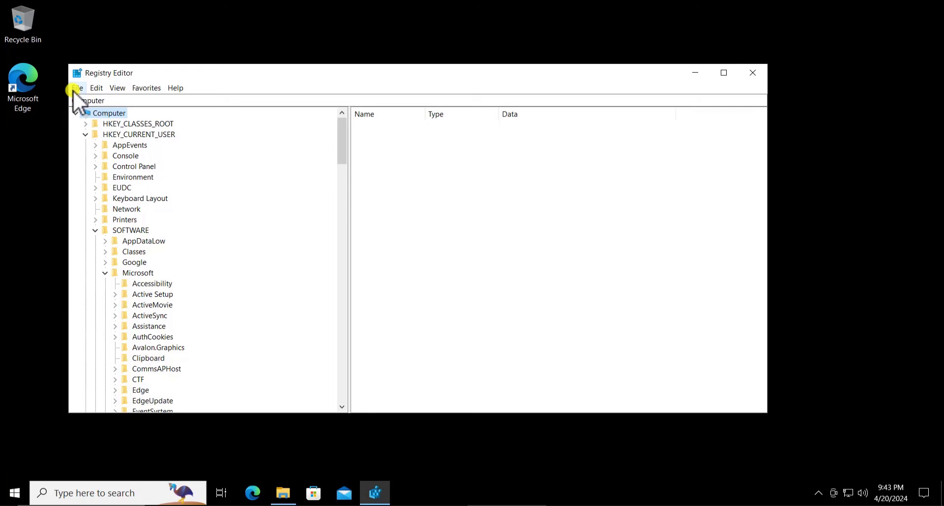
# Select the Microsoft key in HKEY_CURRENT_USER\SOFTWARE and expand its subkeys.
pyautogui.click(85, 134)
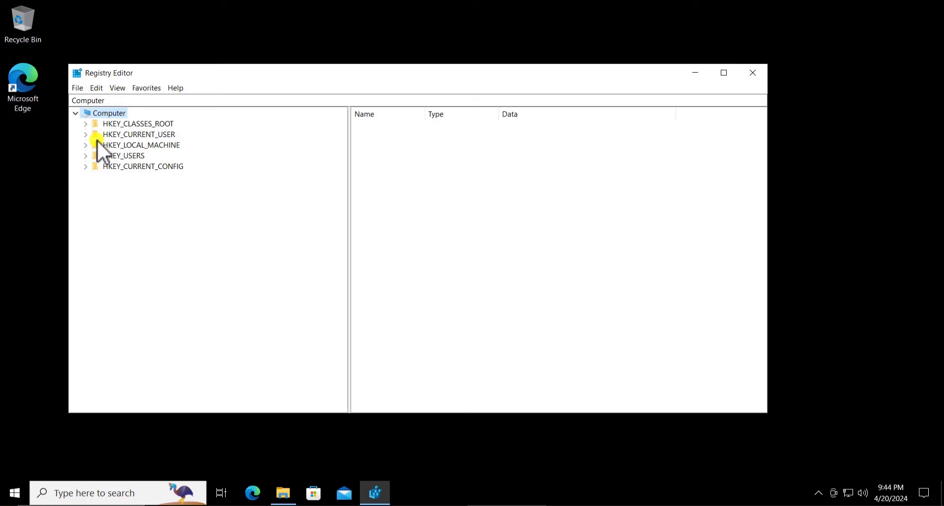
pyautogui.click(85, 134)
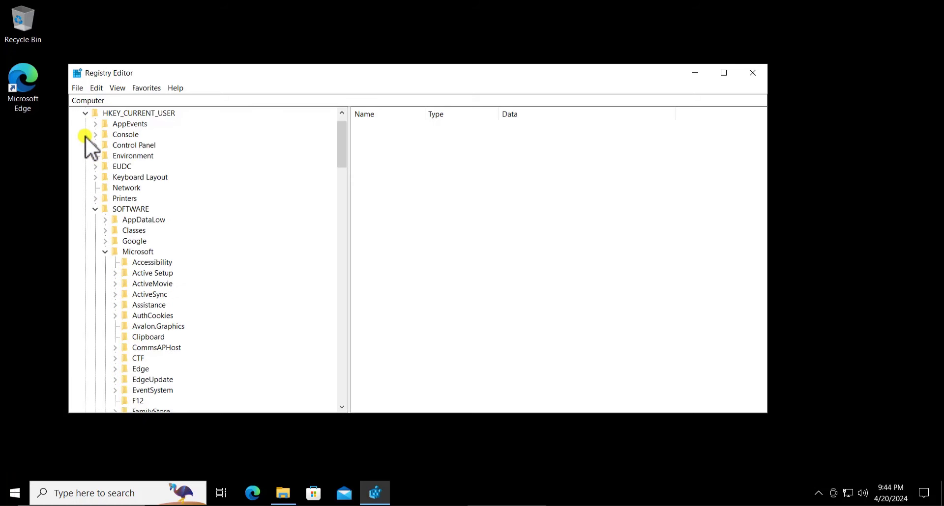
pyautogui.scroll(1, 98, 172)
pyautogui.click(129, 230)
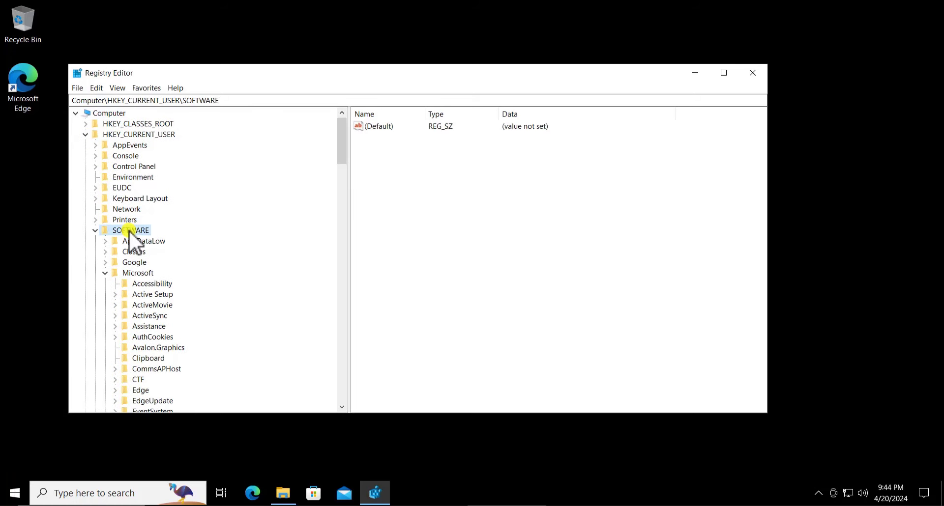
pyautogui.click(128, 274)
pyautogui.doubleClick(141, 275)
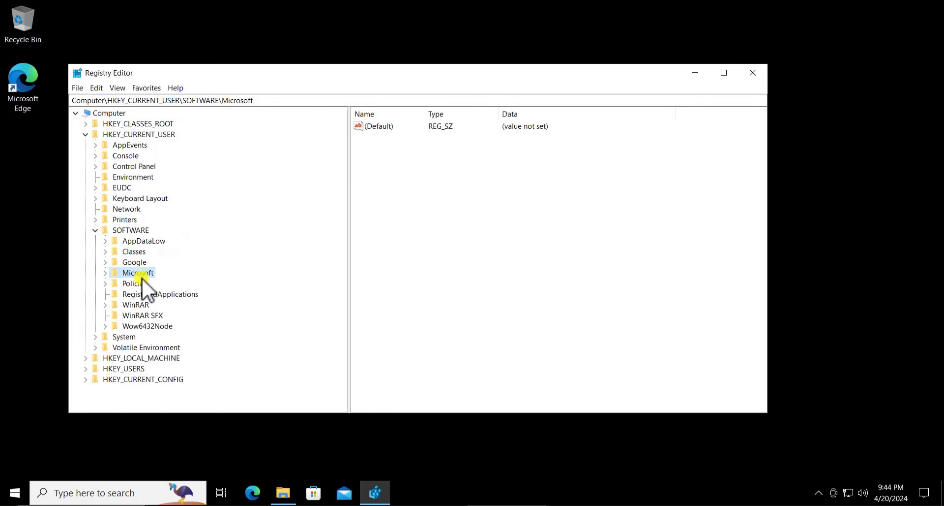
pyautogui.click(107, 274)
# Go to the Policies key in the Microsoft branch's Windows\CurrentVersion.
pyautogui.scroll(-15, 254, 247)
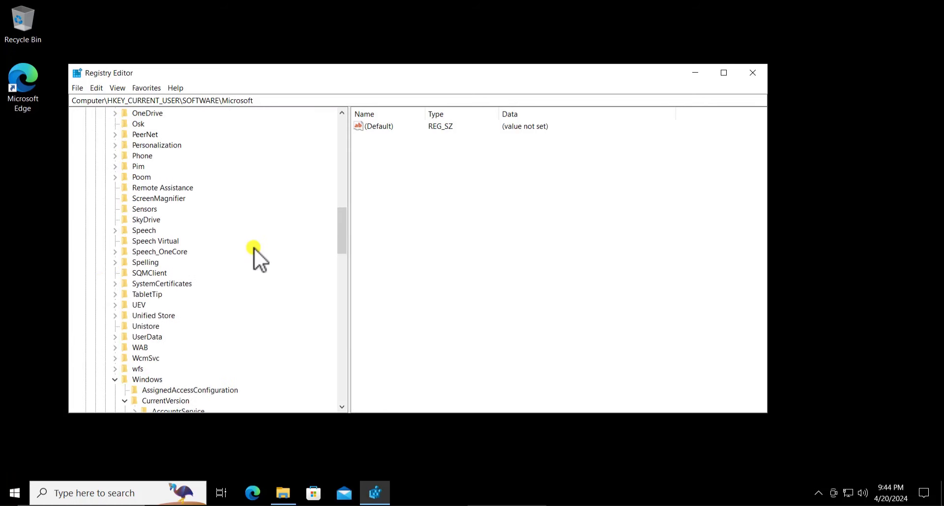
pyautogui.click(146, 347)
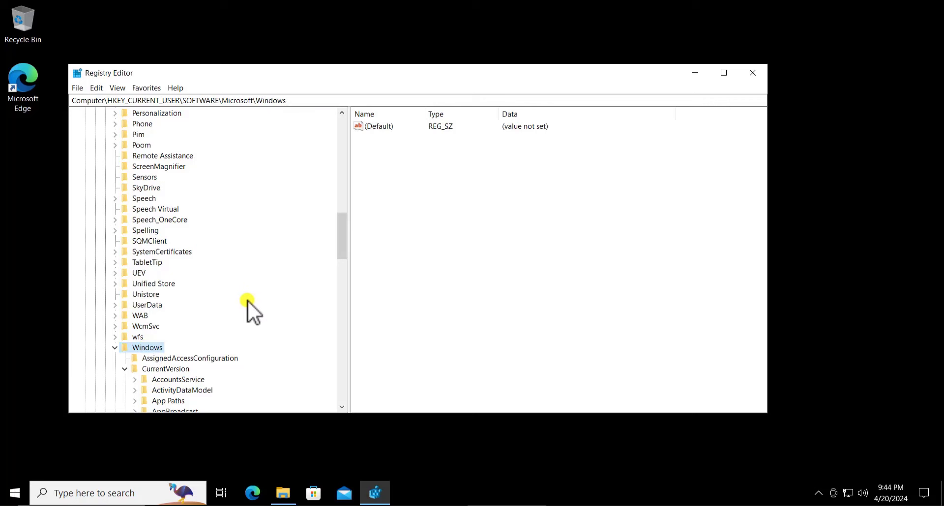
pyautogui.scroll(-8, 247, 300)
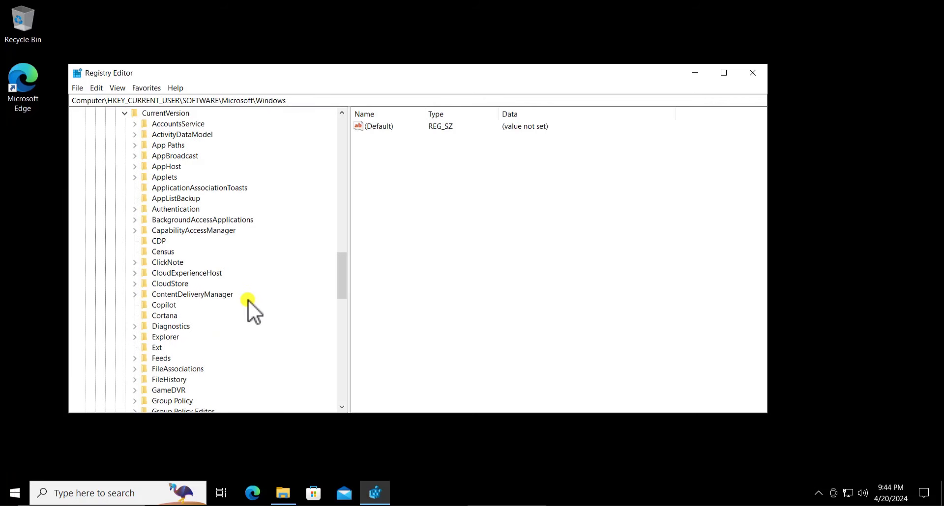
pyautogui.scroll(2, 248, 300)
pyautogui.click(154, 175)
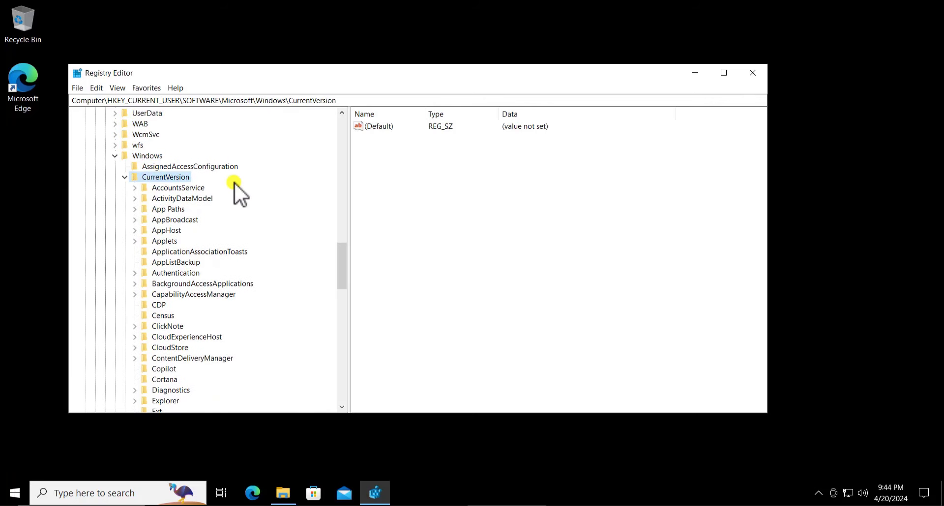
pyautogui.scroll(-14, 253, 182)
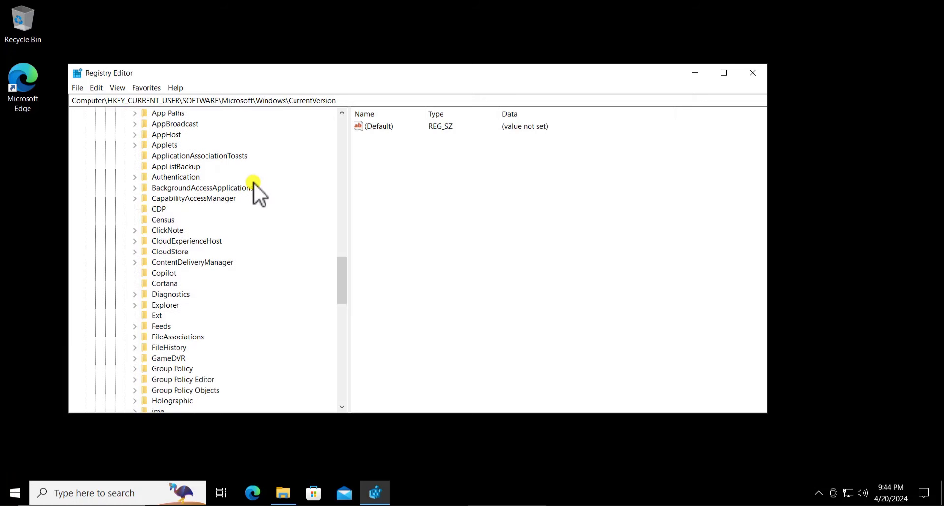
pyautogui.click(164, 166)
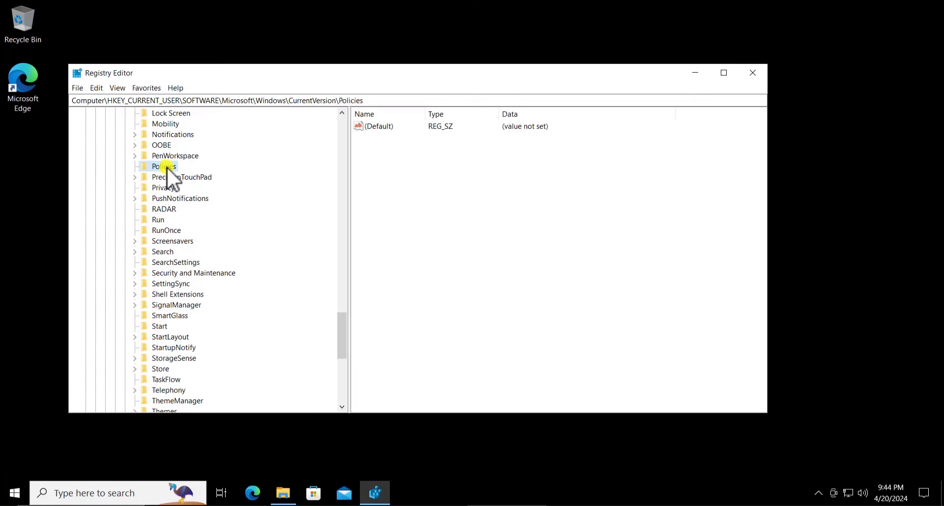
pyautogui.scroll(6, 229, 347)
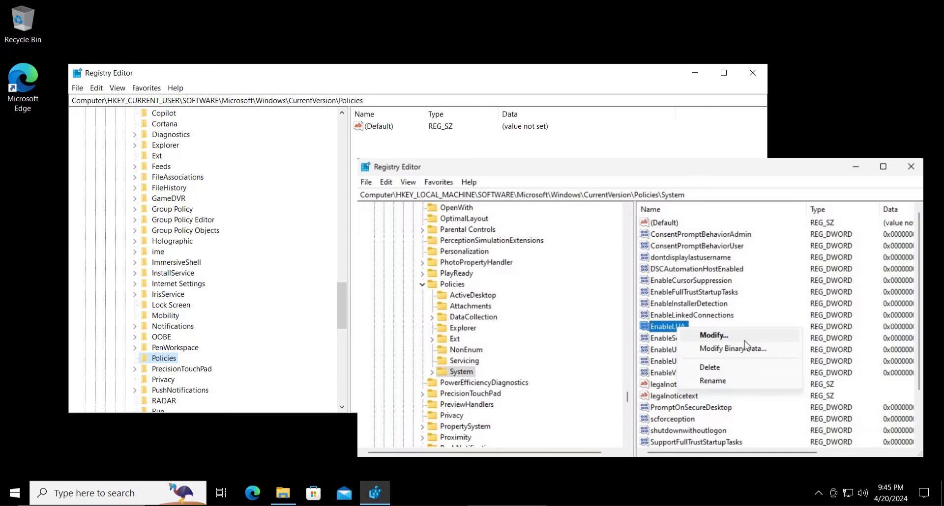
# Open the Policies key's (Default) value for editing, cancel without entering data and close Registry Editor.
pyautogui.click(379, 127)
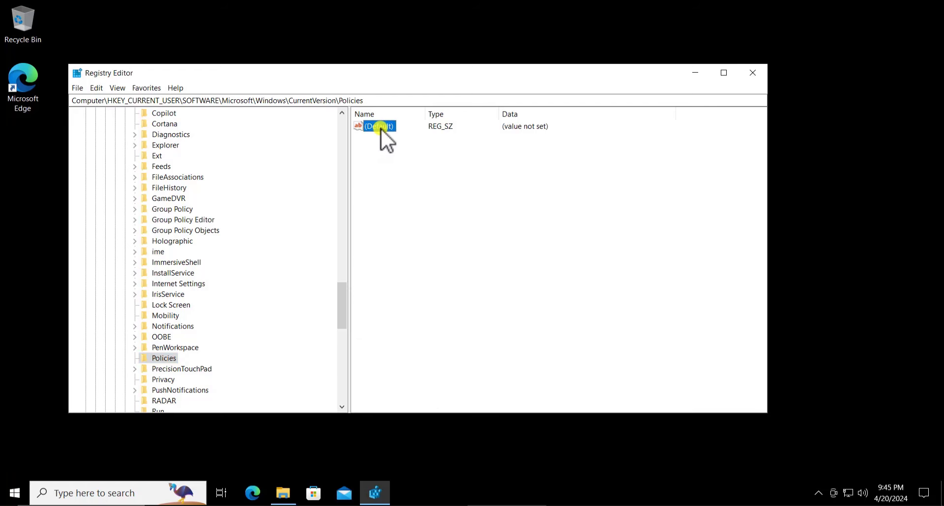
pyautogui.rightClick(380, 128)
pyautogui.click(399, 134)
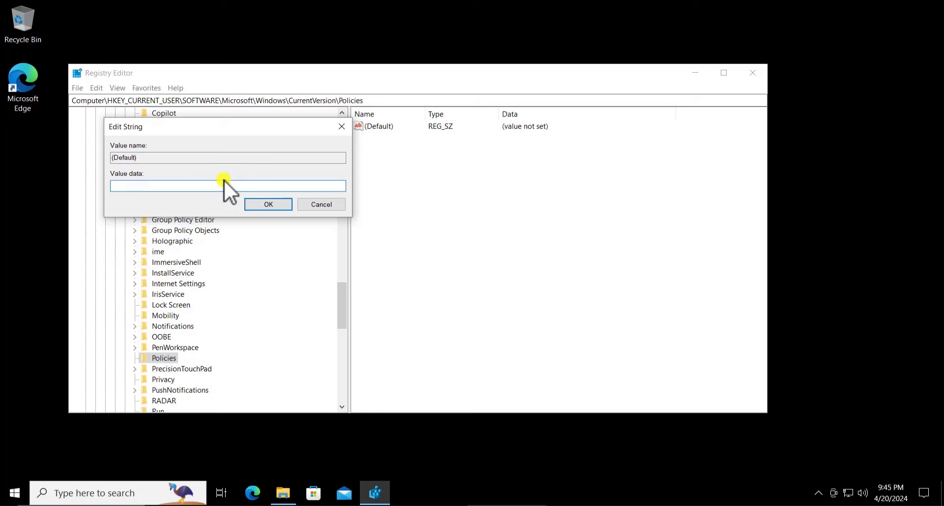
pyautogui.press('Escape')
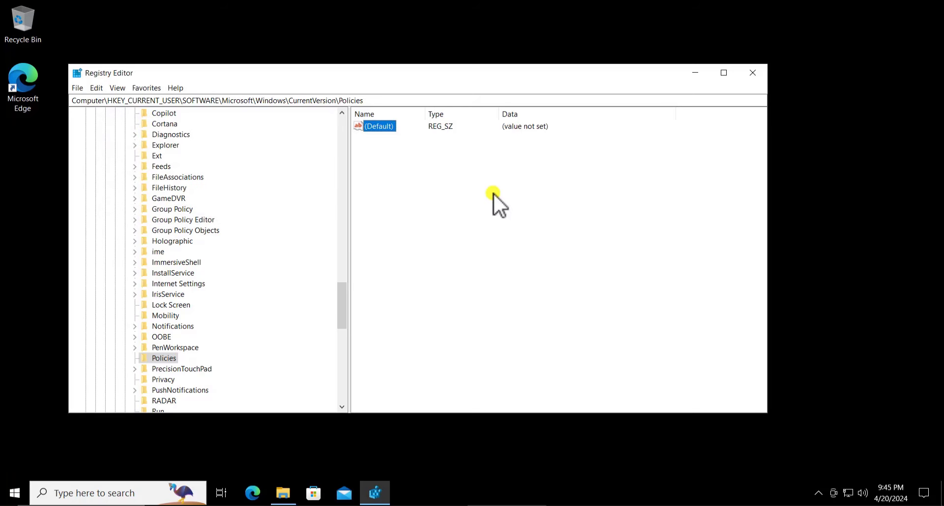
pyautogui.click(757, 81)
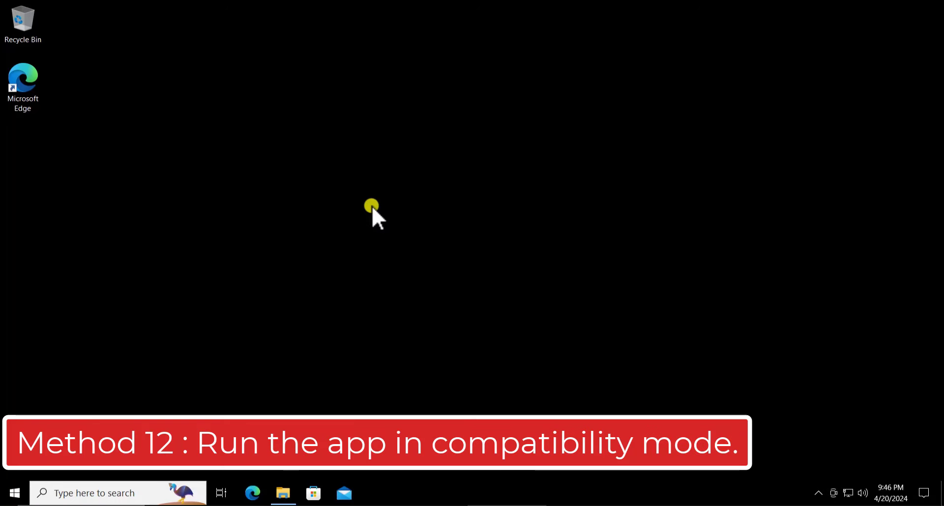
# Run the compatibility troubleshooter from the Microsoft Edge desktop shortcut's properties and try its Windows 8 compatibility mode.
pyautogui.rightClick(20, 82)
pyautogui.click(104, 364)
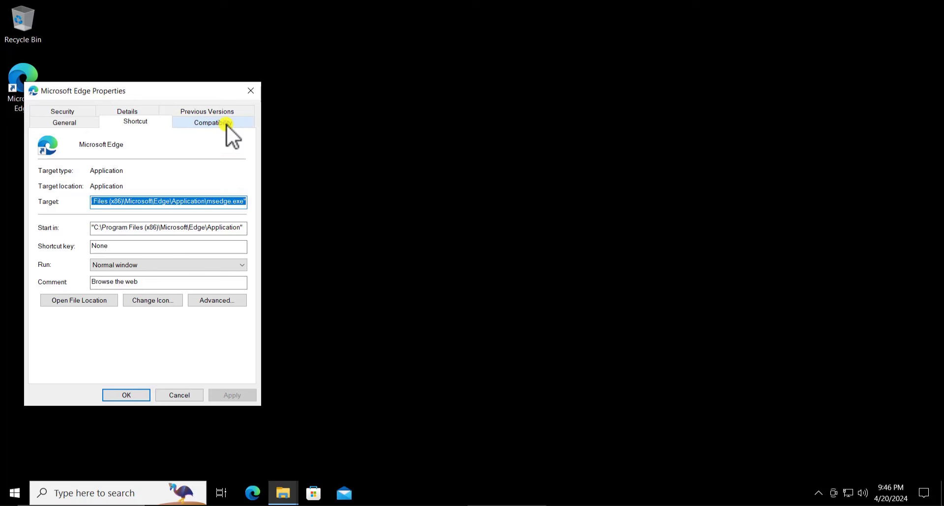
pyautogui.click(226, 125)
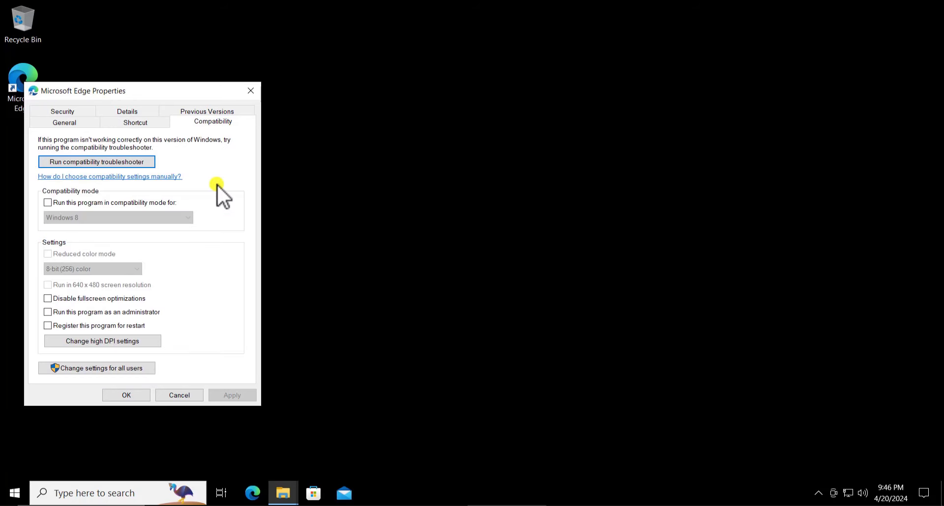
pyautogui.click(148, 165)
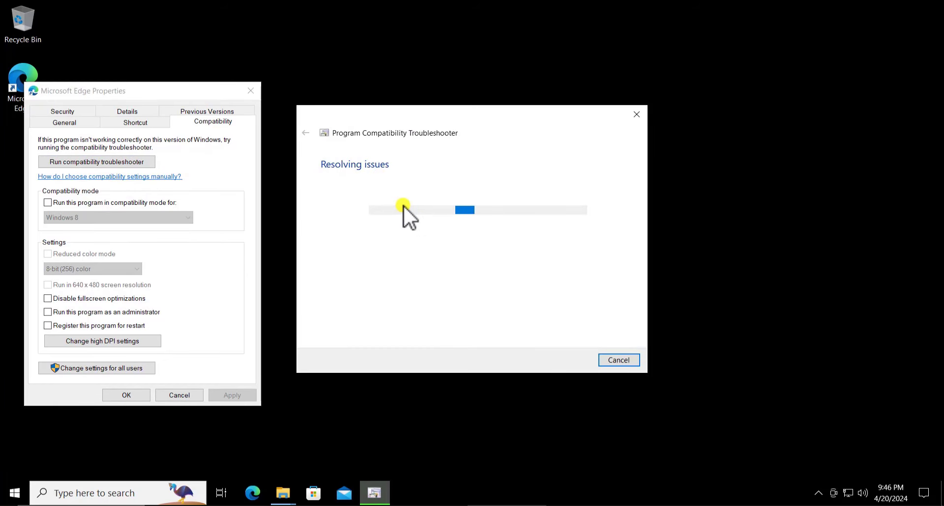
pyautogui.click(406, 245)
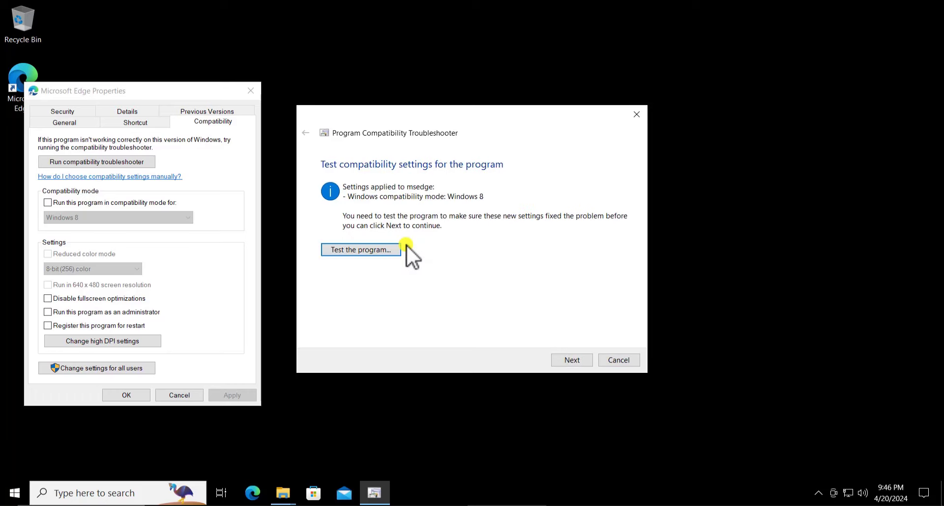
# Test Edge from the troubleshooter, close the browser, cancel the troubleshooter and close the Edge properties.
pyautogui.click(339, 251)
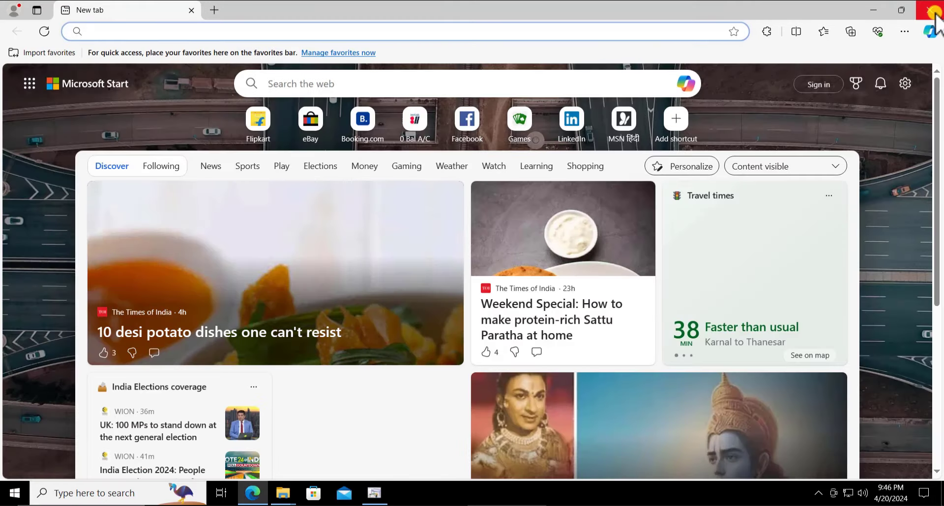
pyautogui.click(931, 10)
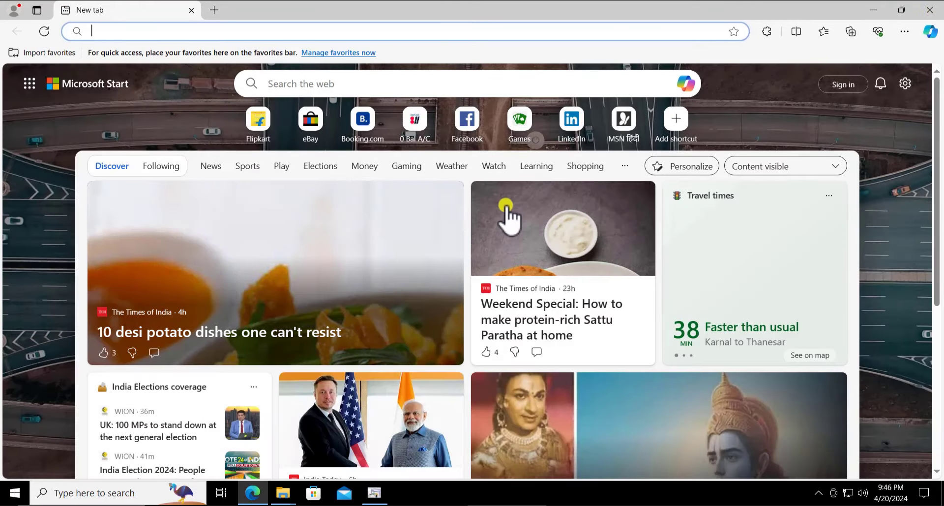
pyautogui.click(618, 360)
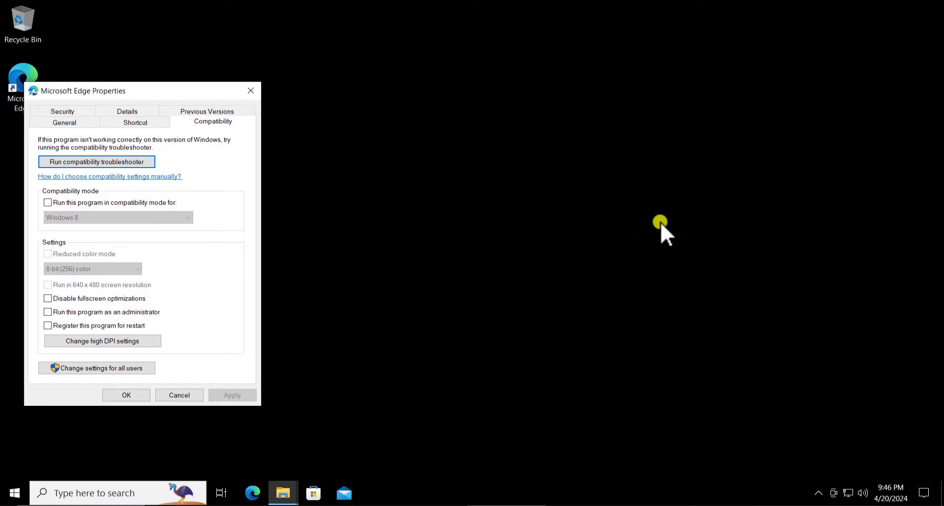
pyautogui.click(250, 91)
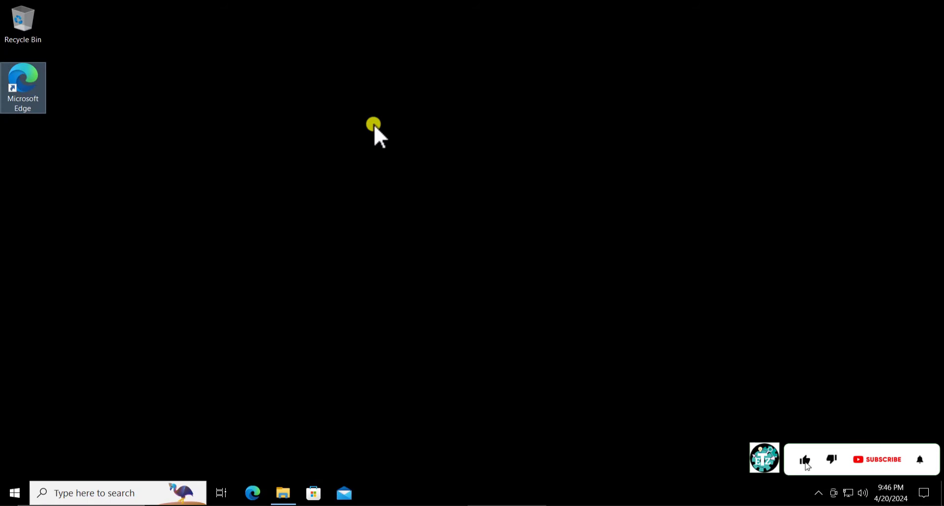